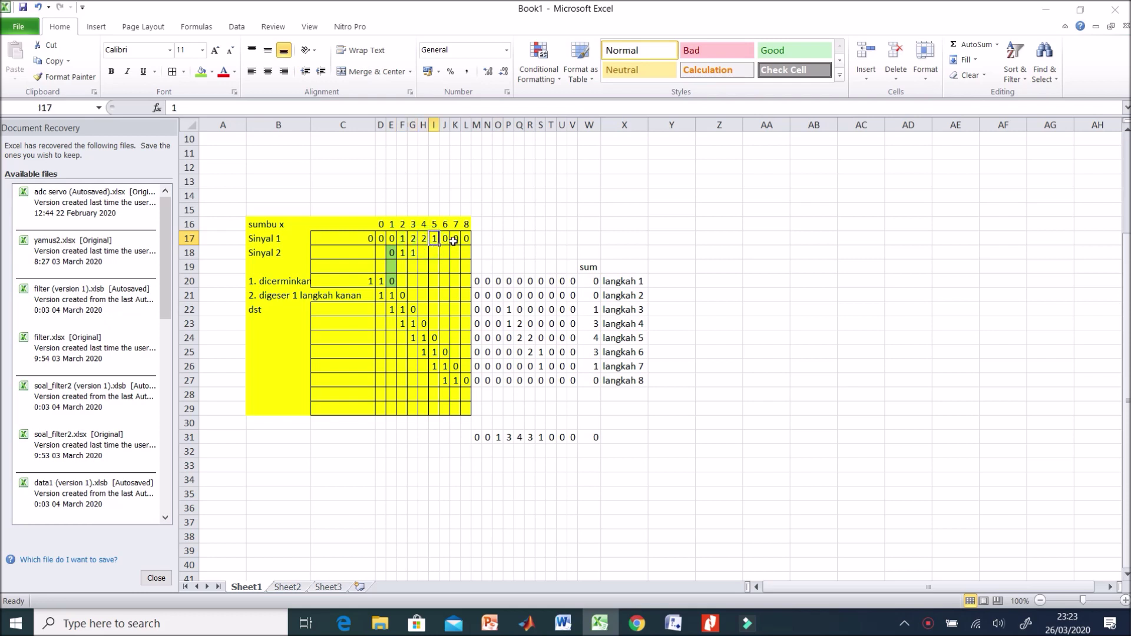
Step: Plot the Sinyal 1 values in E17:L17 as a 2-D clustered column chart, place it beside the table, and delete it
left_click(453, 240)
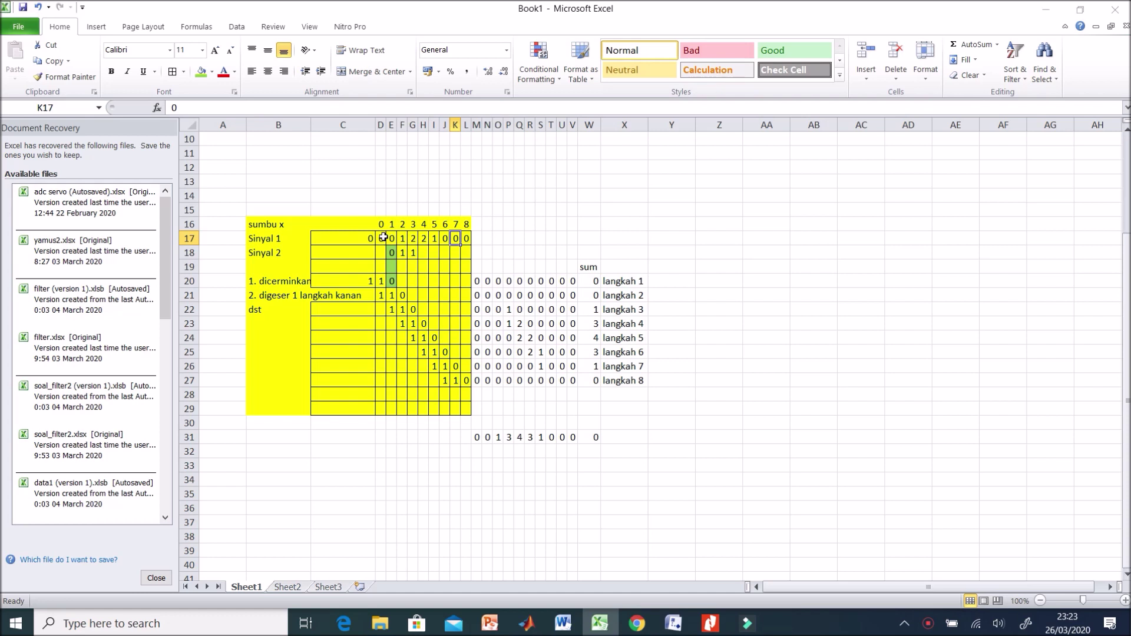
left_click_drag(384, 238, 467, 238)
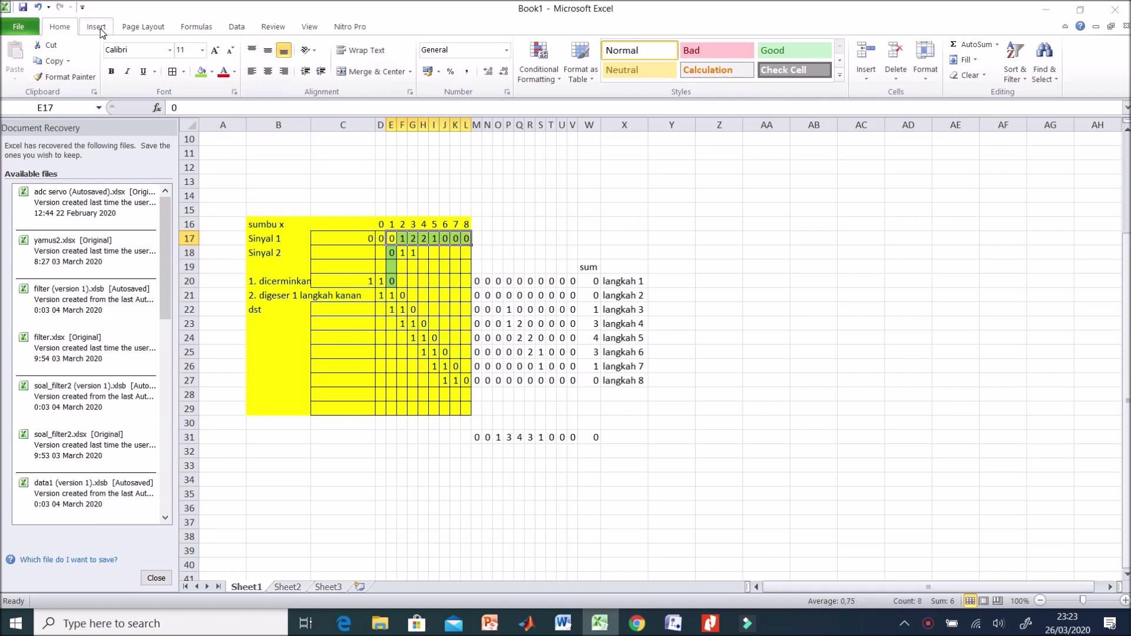
left_click(96, 27)
left_click(285, 65)
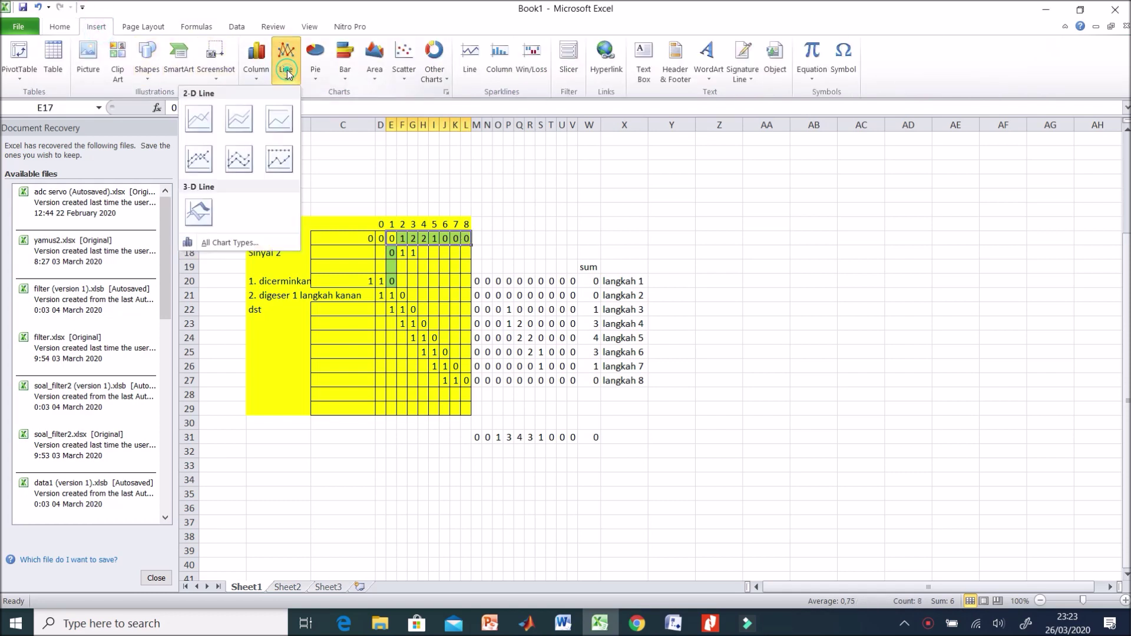
left_click(255, 69)
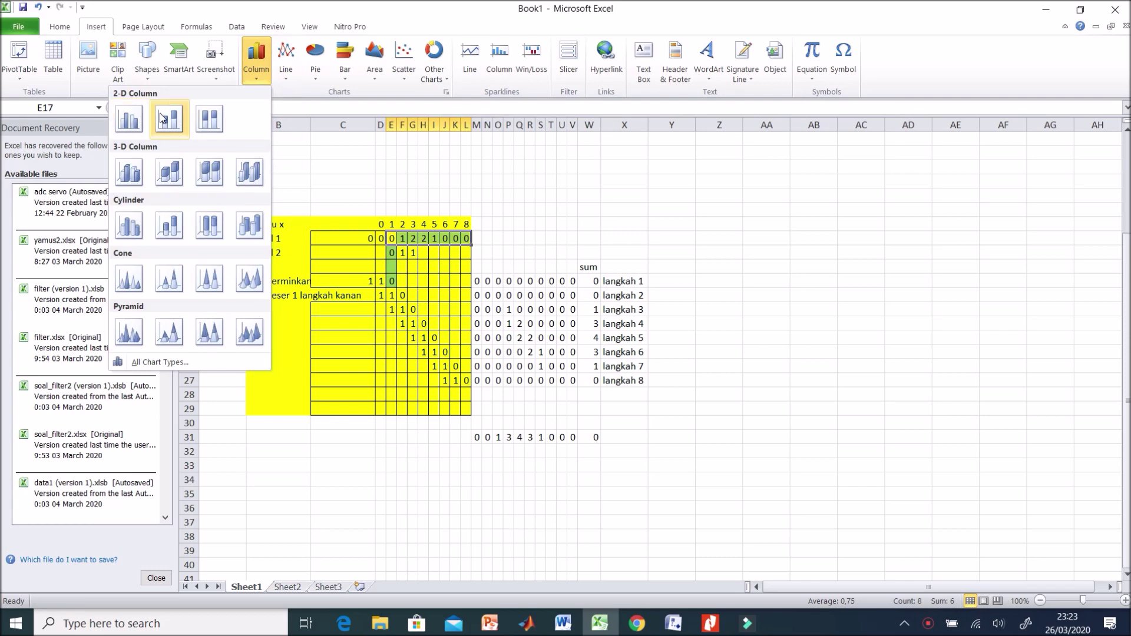
left_click(137, 123)
left_click_drag(583, 255, 693, 154)
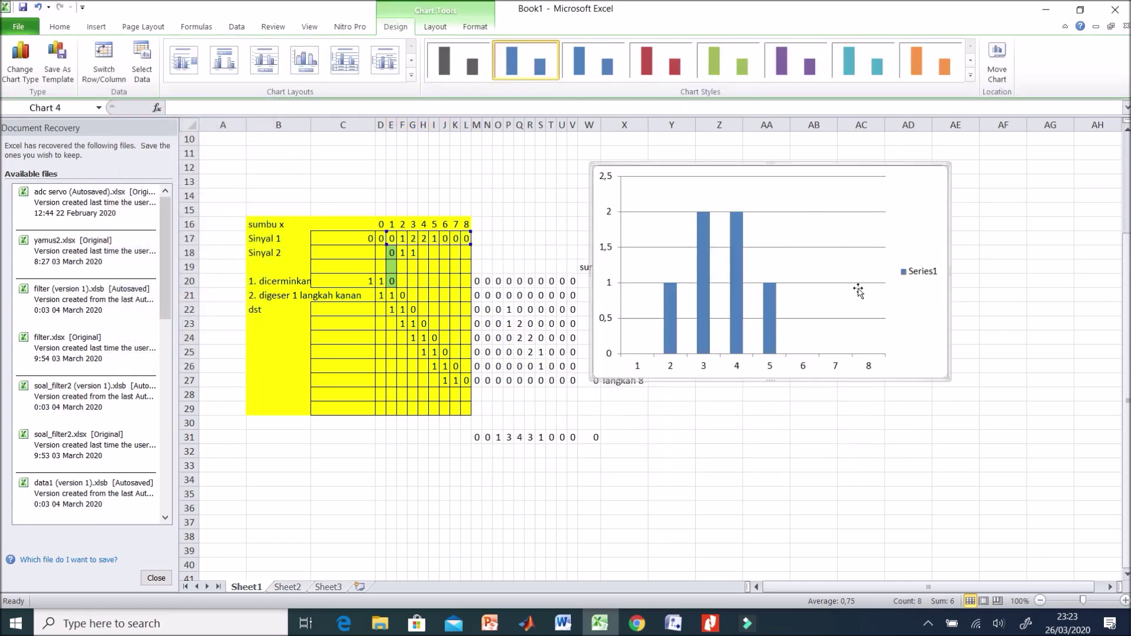
left_click_drag(746, 164, 843, 179)
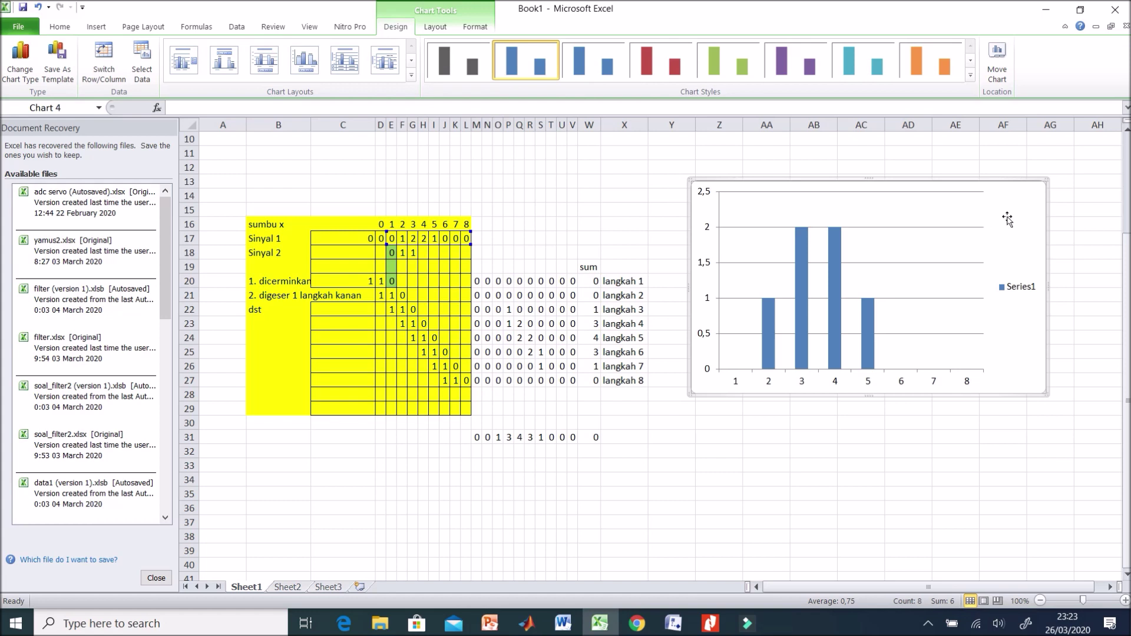
key("Delete")
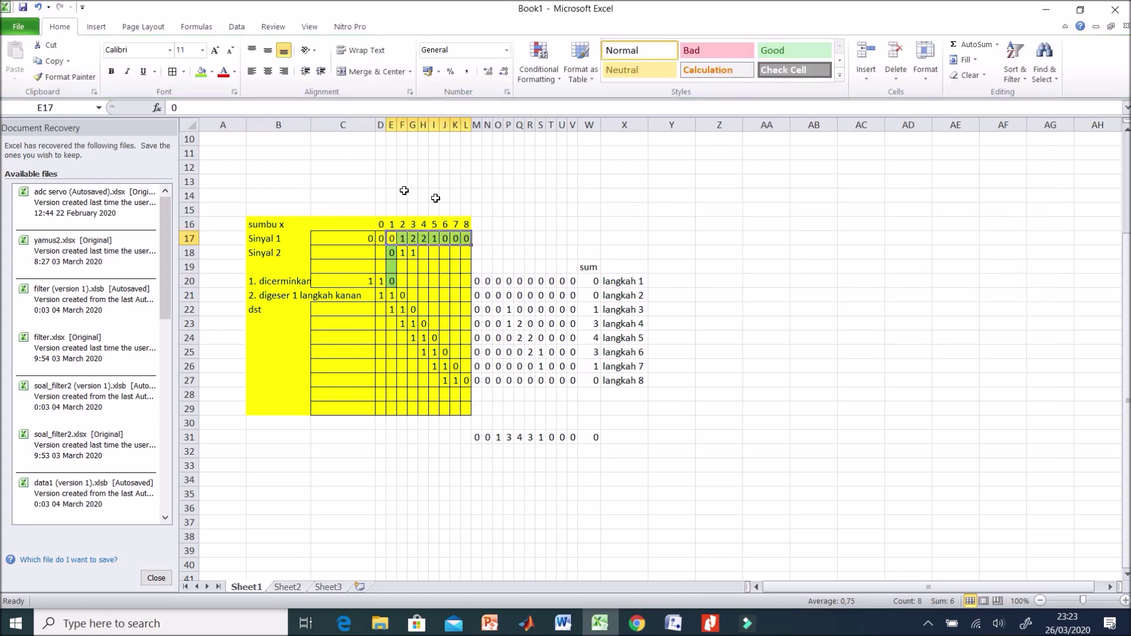
Step: Plot the Sinyal 2 values in E18:G18 as a 2-D clustered column chart, move it clear of the table, and delete it
left_click_drag(389, 254, 414, 254)
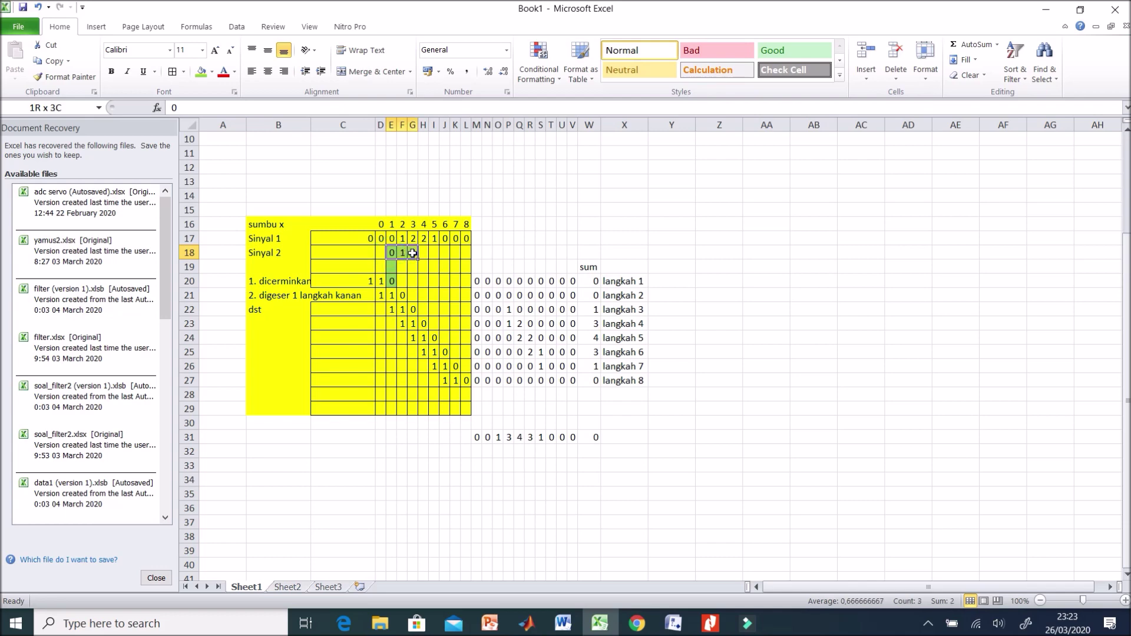
left_click(97, 27)
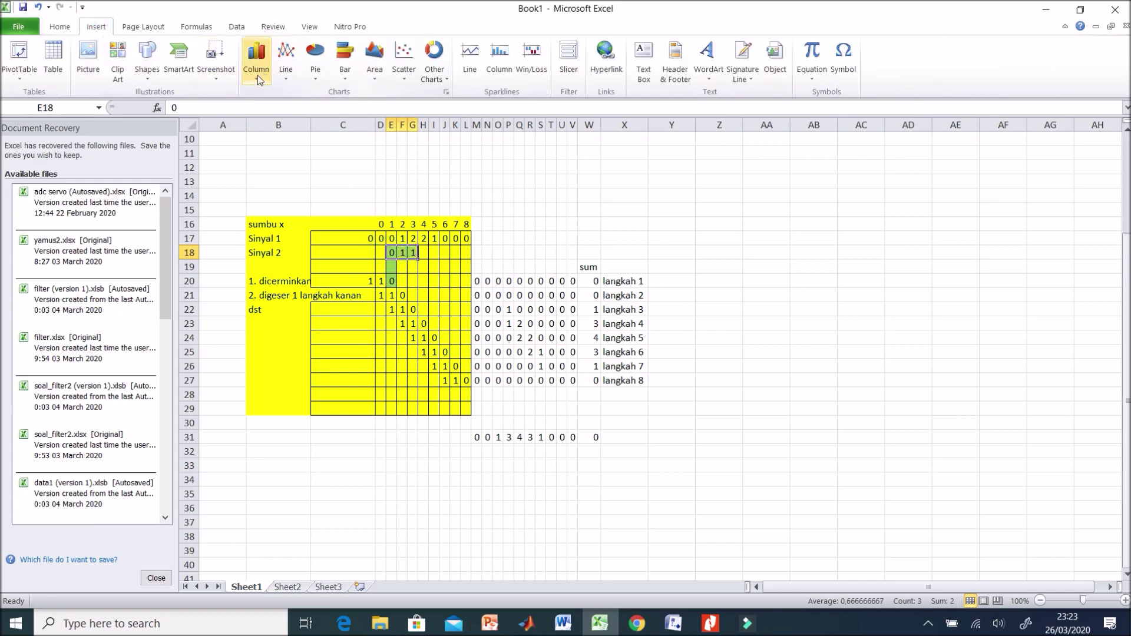
left_click(255, 61)
left_click(145, 118)
left_click_drag(783, 257, 1051, 180)
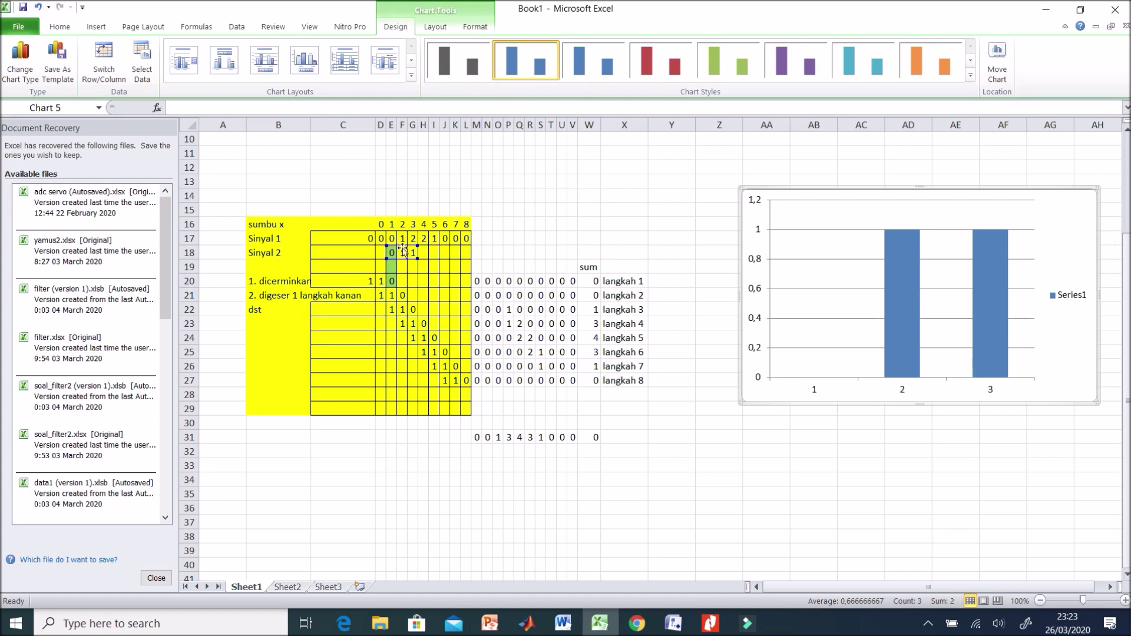
left_click_drag(377, 224, 463, 225)
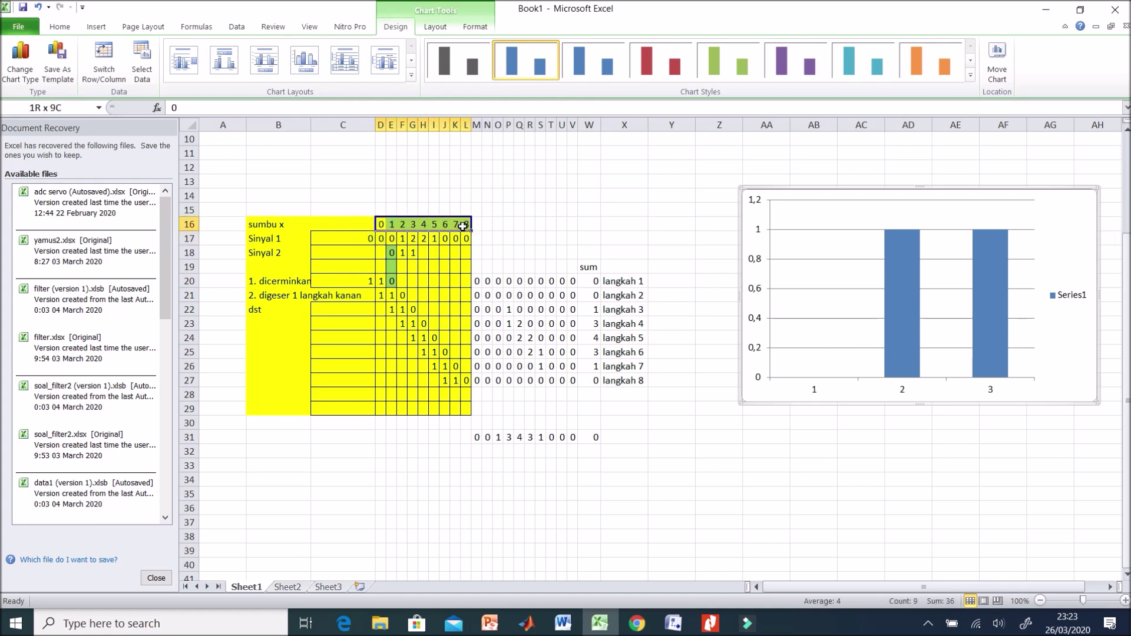
left_click(789, 264)
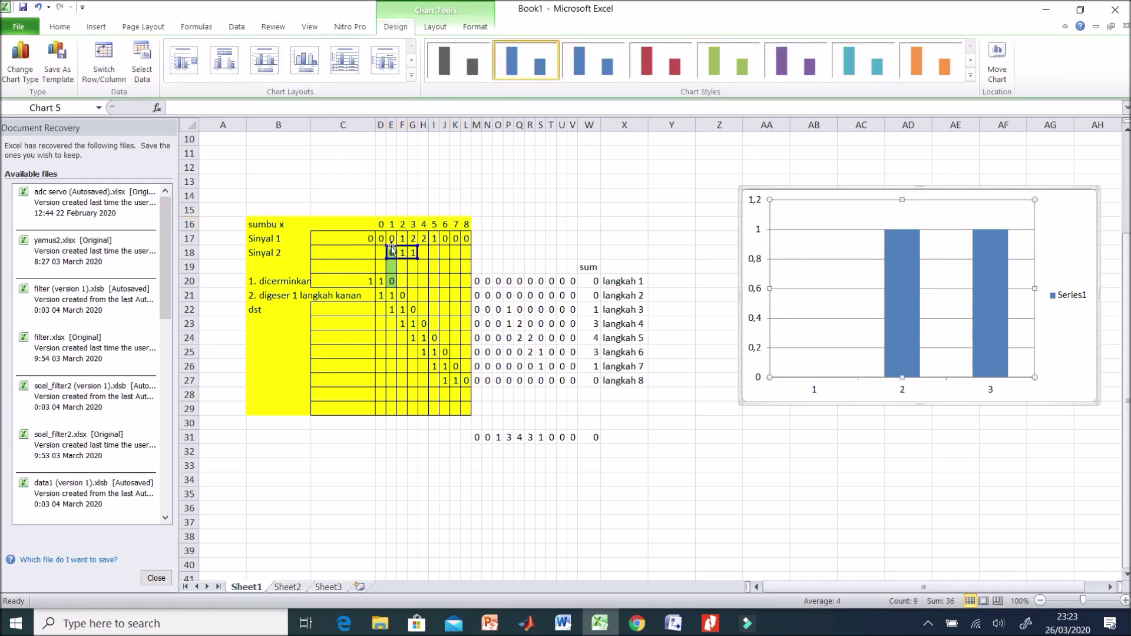
left_click(1061, 205)
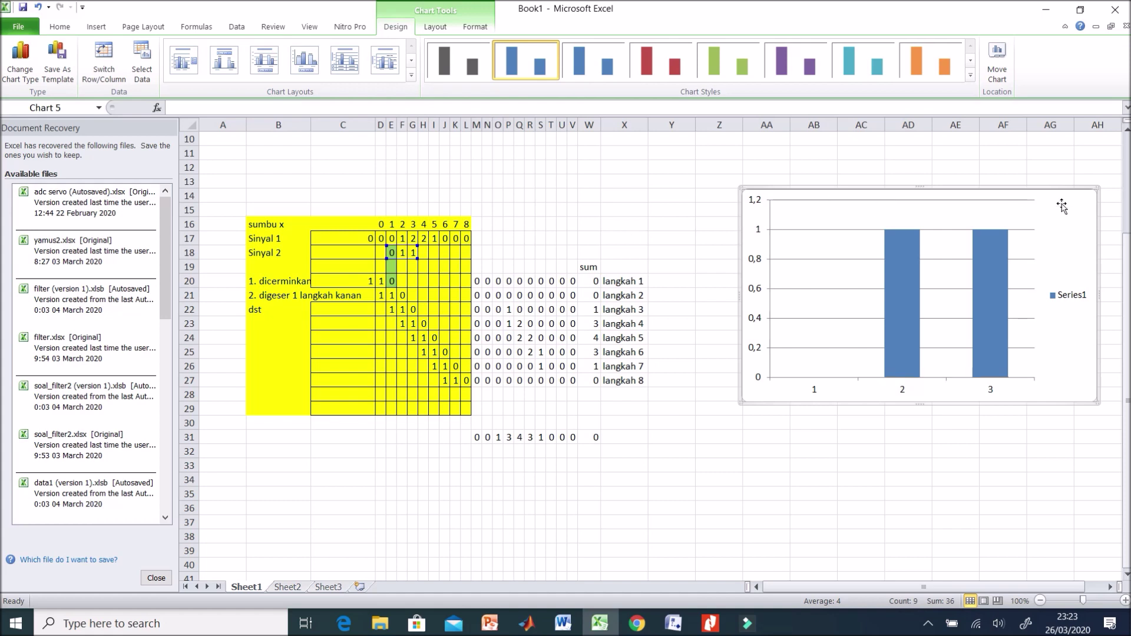
key("Delete")
left_click(907, 252)
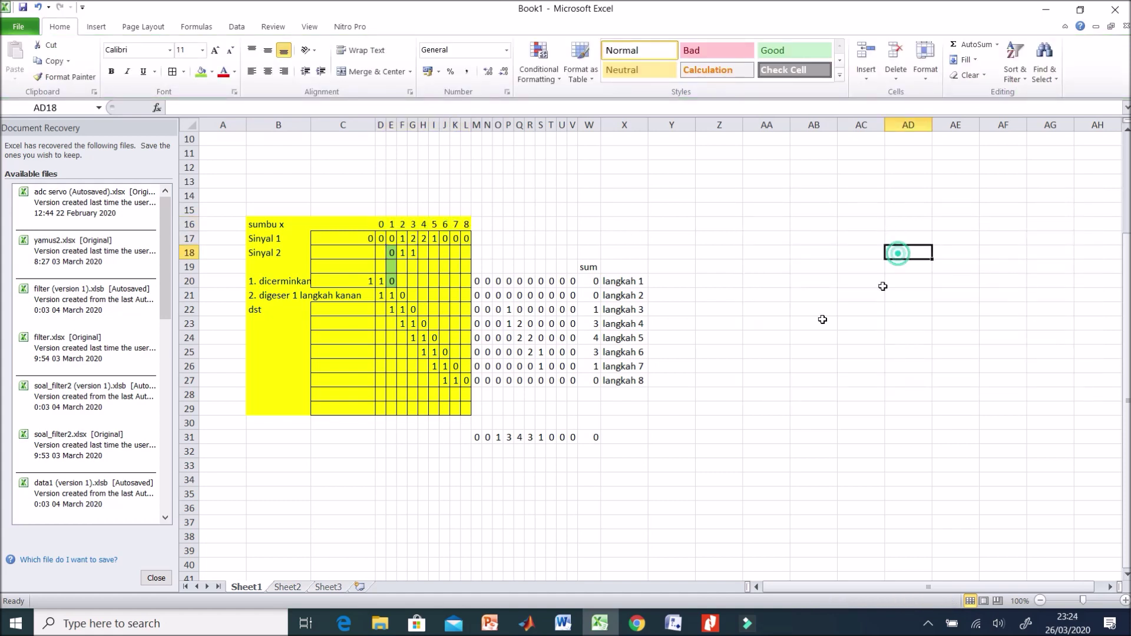
Step: Compare each Sinyal 2 value in E18:G18 with its mirrored counterpart in C20:E20 on the "1. dicerminkan" row
left_click(273, 280)
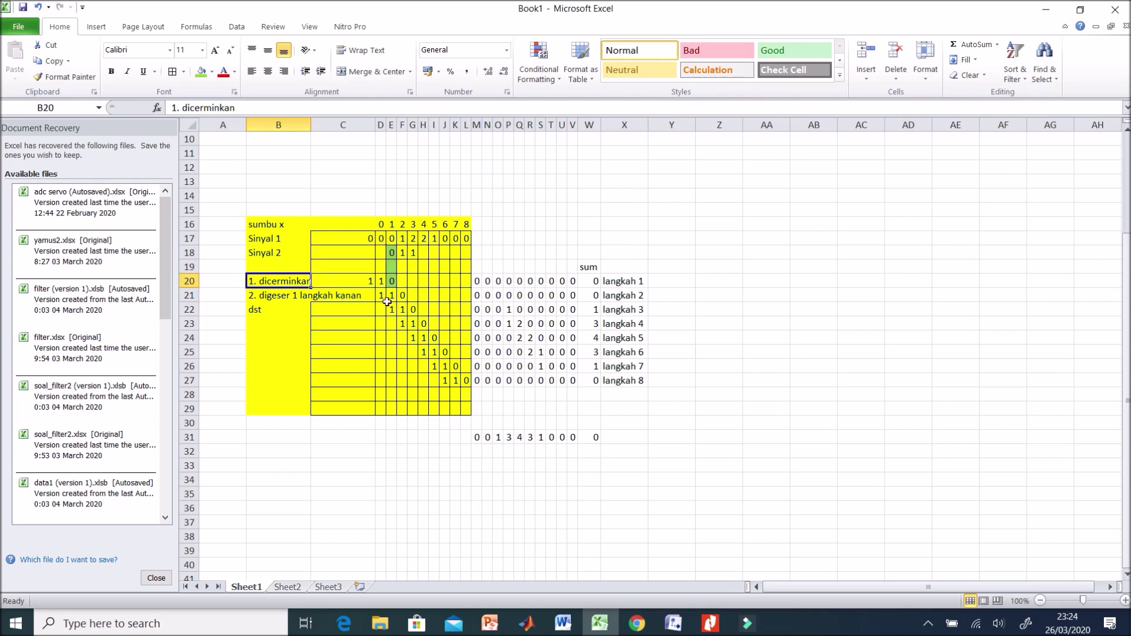
left_click(393, 254)
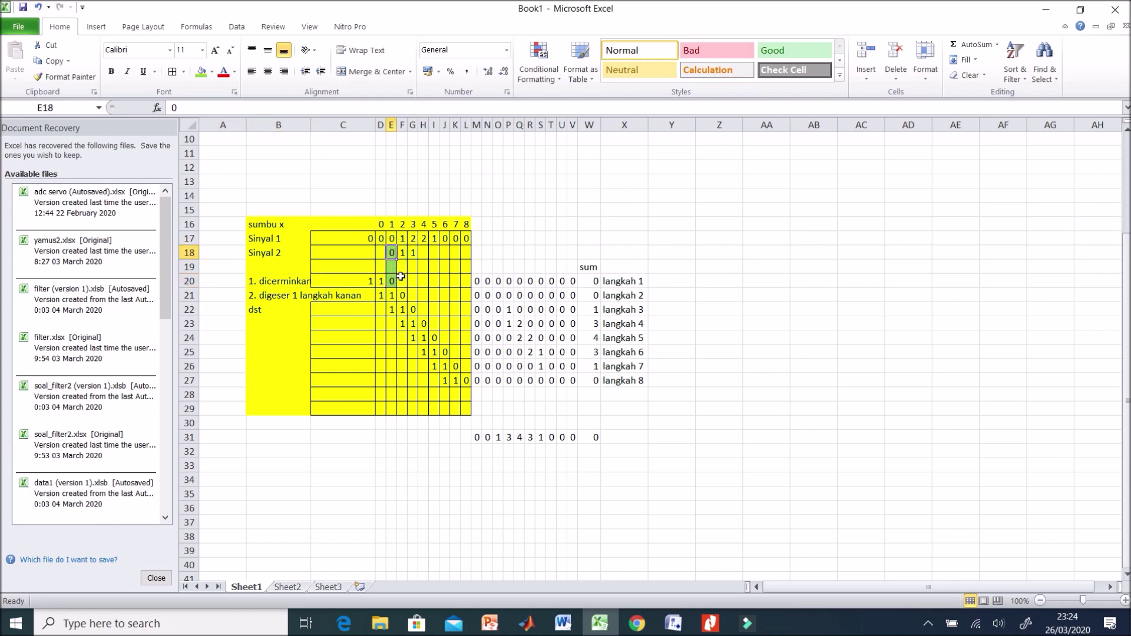
left_click(394, 281)
left_click(390, 253)
left_click(402, 252)
left_click(413, 253)
left_click(395, 282)
left_click(380, 282)
left_click(365, 282)
left_click(390, 252)
left_click(403, 253)
left_click(413, 253)
left_click(394, 281)
left_click(380, 282)
left_click(366, 281)
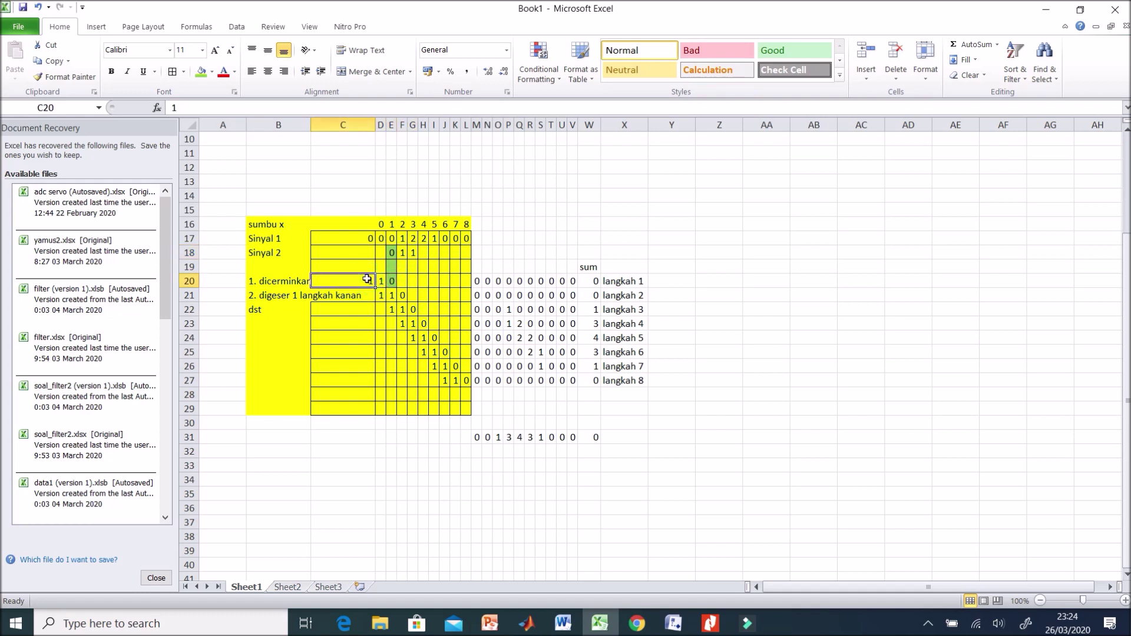
Step: Examine how the mirrored signal shifts one cell per row from row 21 to row 27, ending at column L
left_click(424, 292)
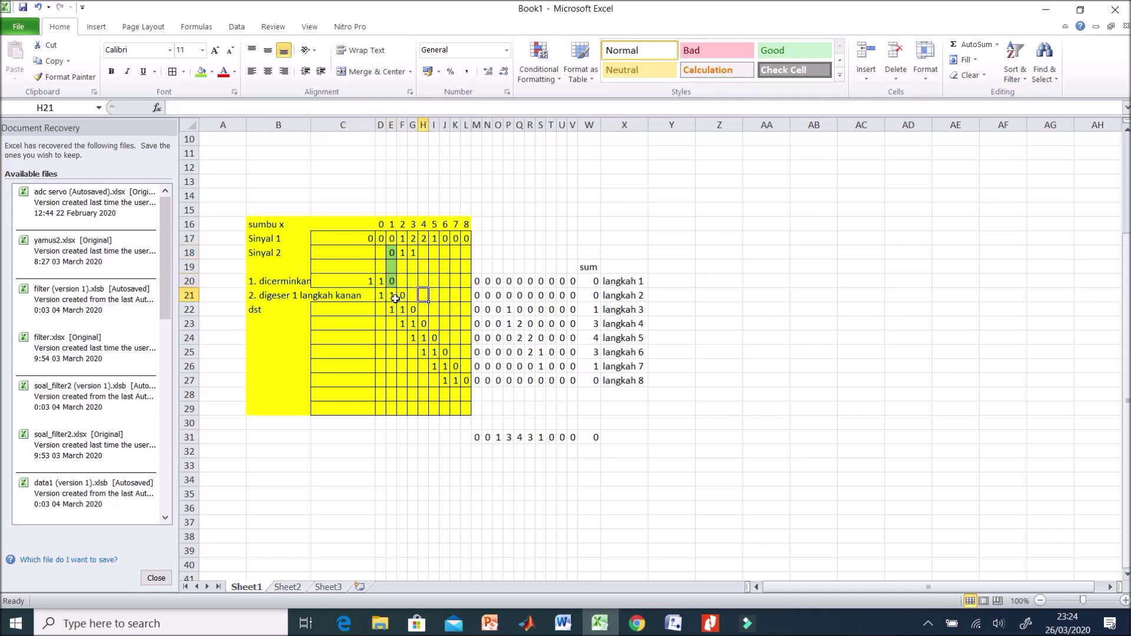
left_click(287, 297)
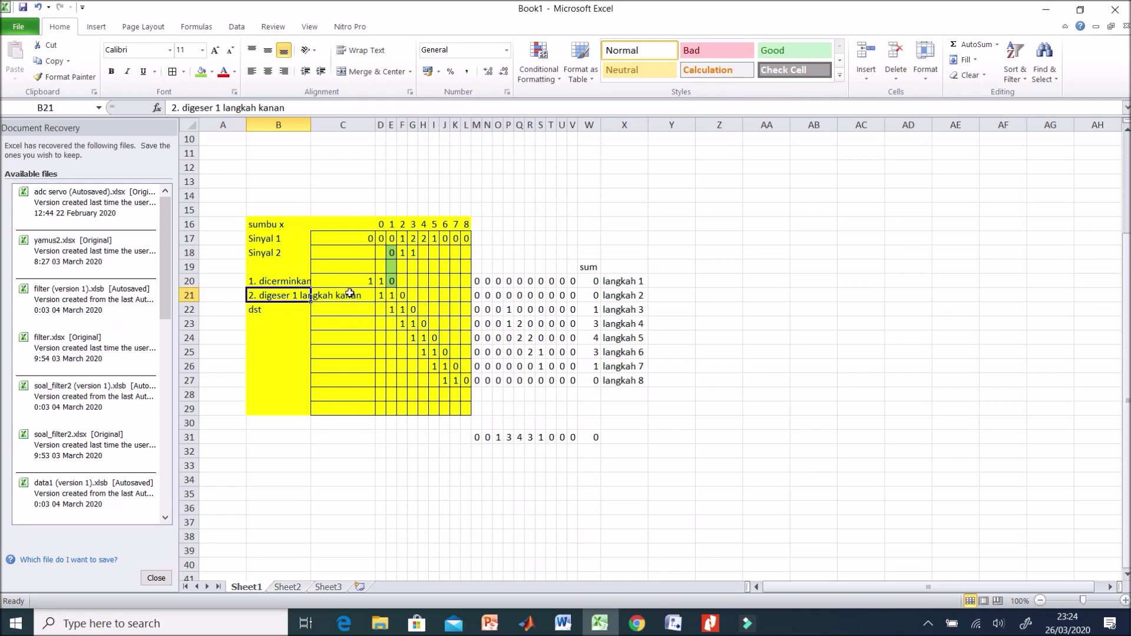
left_click_drag(380, 294, 404, 296)
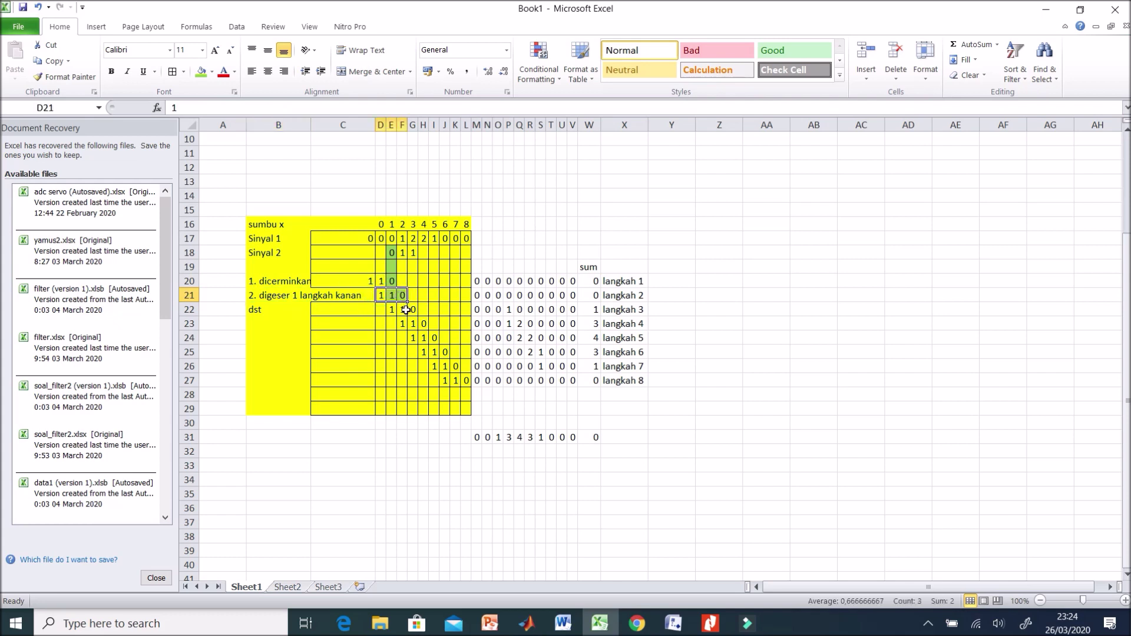
left_click(402, 308)
left_click(391, 307)
left_click_drag(391, 307, 434, 337)
left_click(458, 376)
left_click_drag(466, 234, 466, 393)
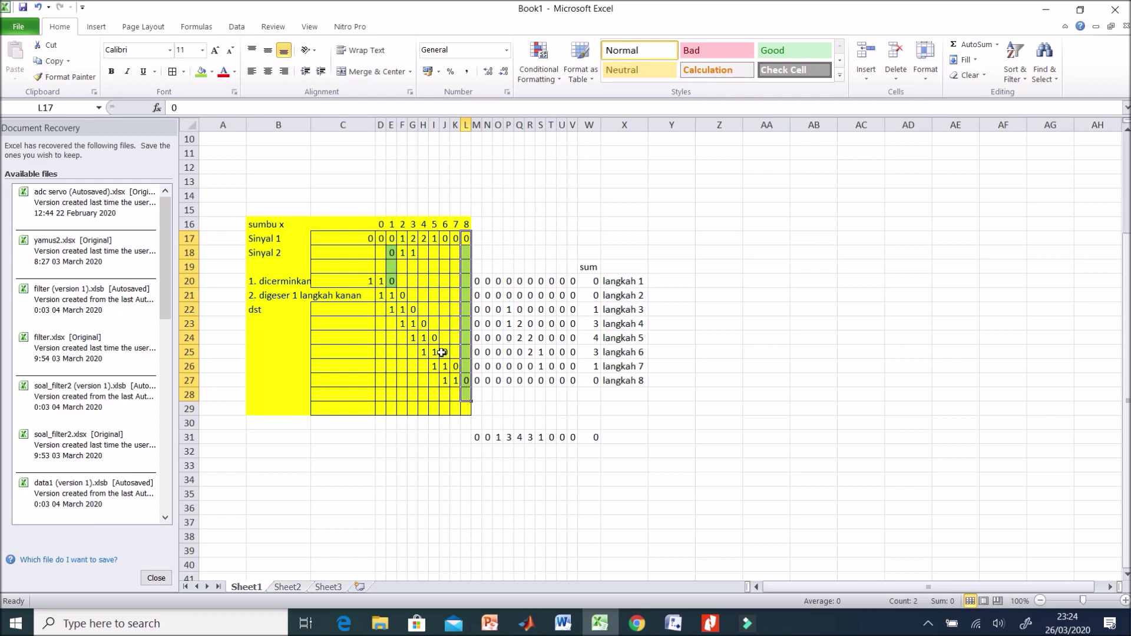
Step: Fill cells I17:I27 with light green
left_click_drag(430, 237, 434, 379)
left_click(201, 72)
left_click(529, 238)
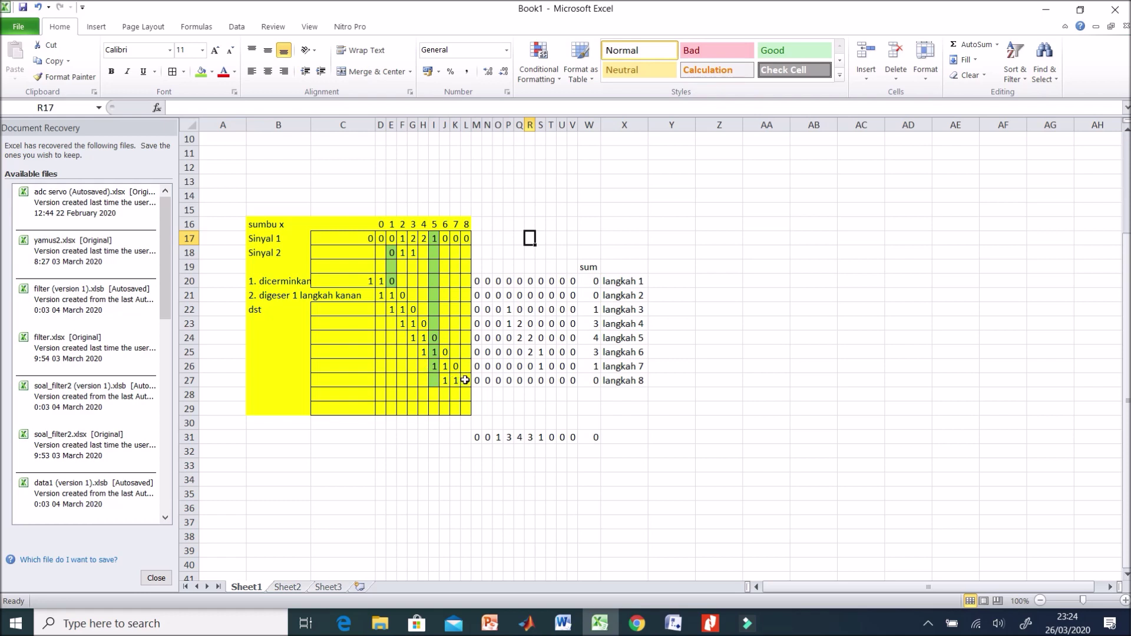
Step: Restore the yellow fill in cells I17:I27
left_click_drag(434, 238, 434, 380)
left_click(211, 71)
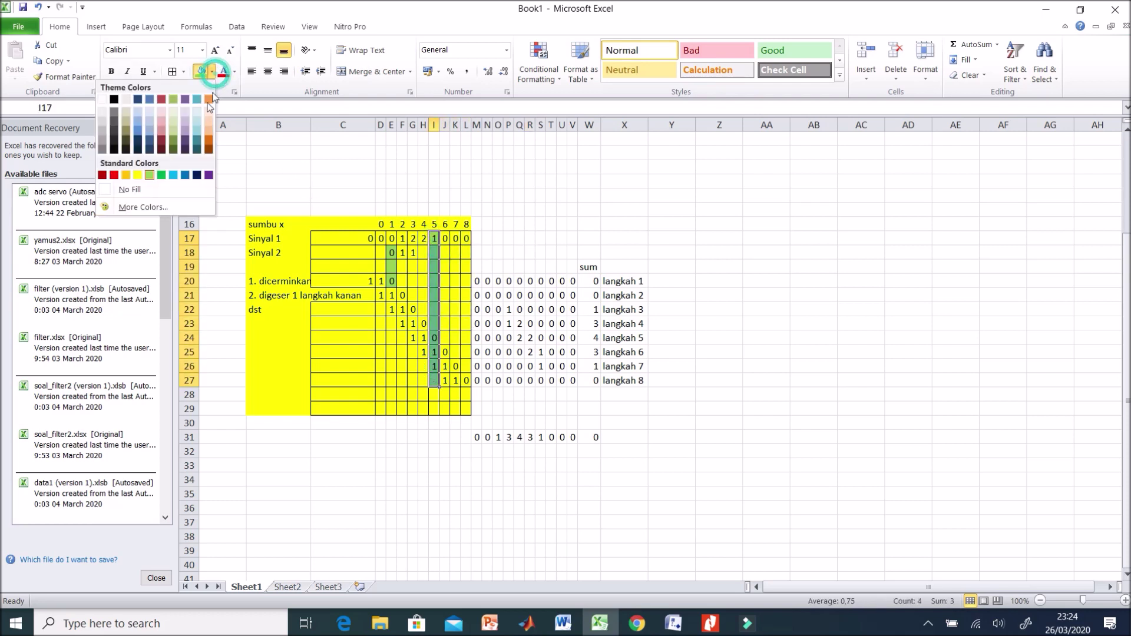
left_click(149, 174)
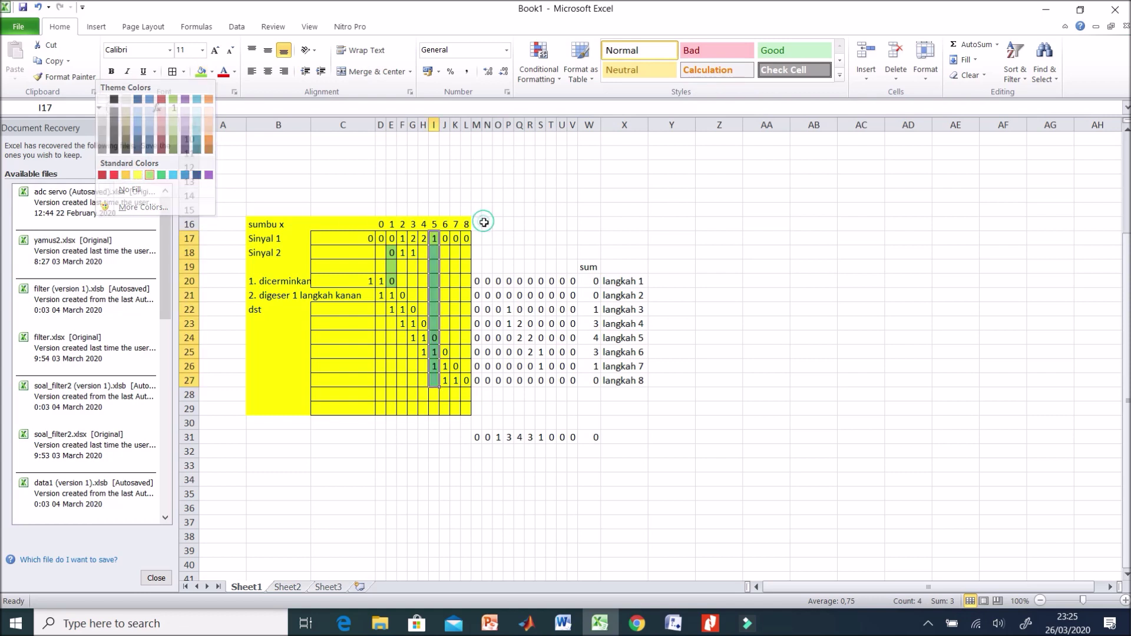
left_click_drag(434, 238, 436, 380)
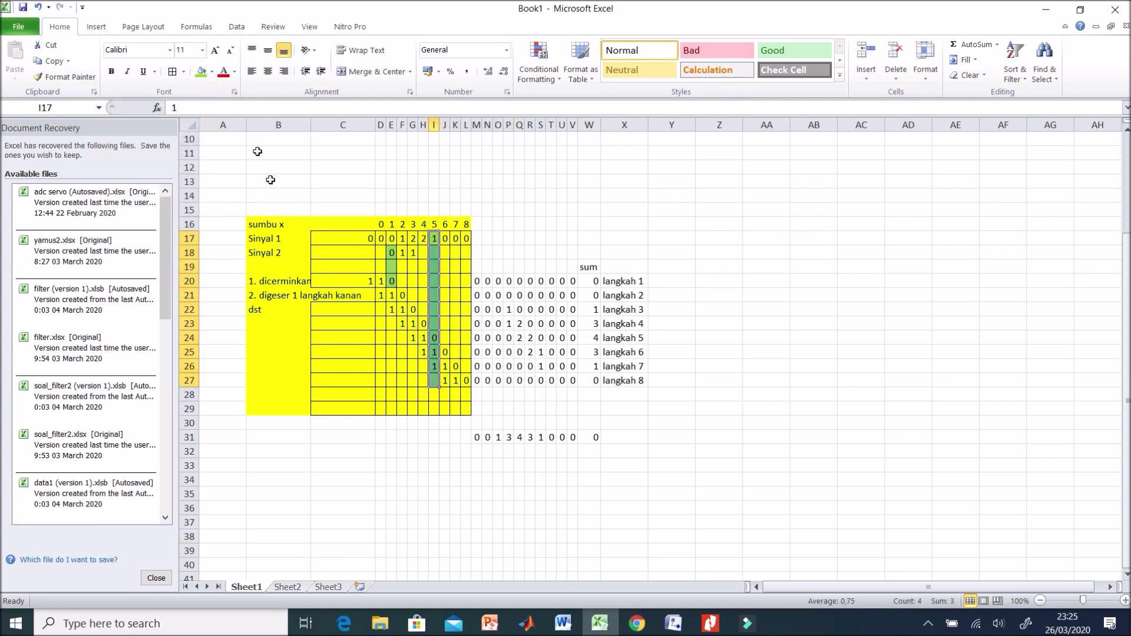
left_click(211, 72)
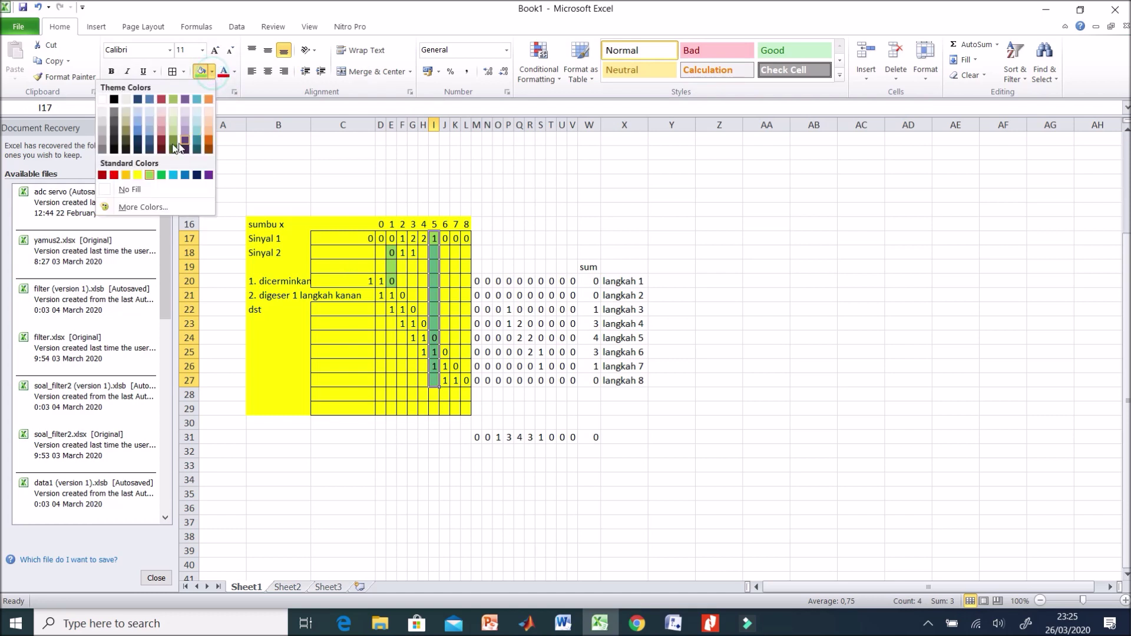
left_click(142, 176)
left_click(487, 294)
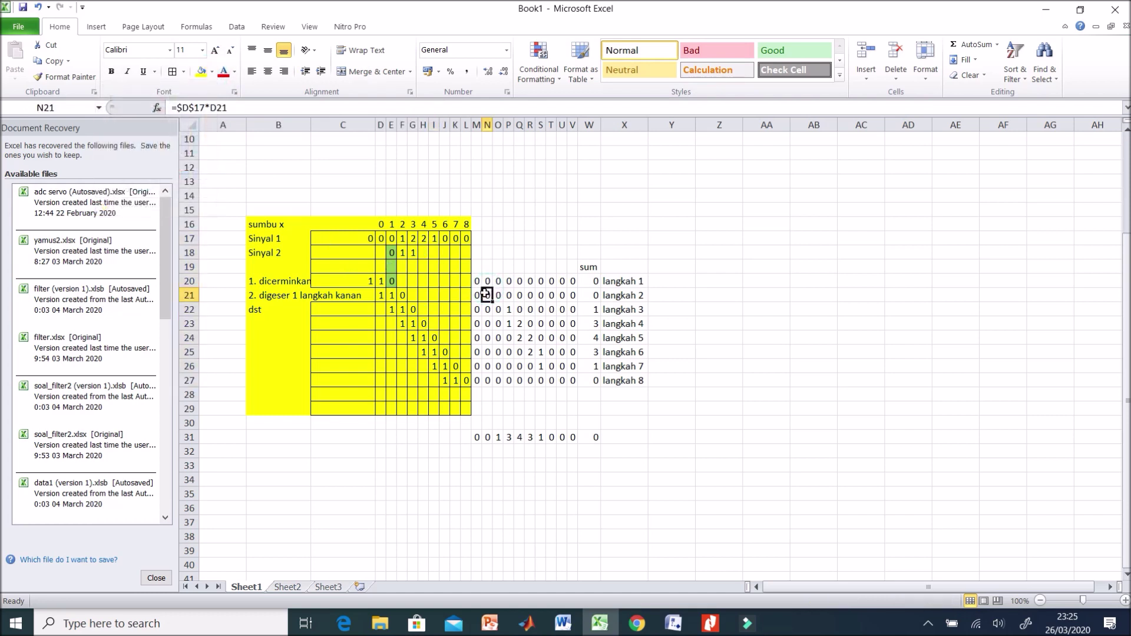
Step: Review the product block M20:V27 and pair each Sinyal 1 value in C17:H17 with the mirrored-signal cell in C20:H20
left_click_drag(476, 279, 575, 381)
left_click(530, 224)
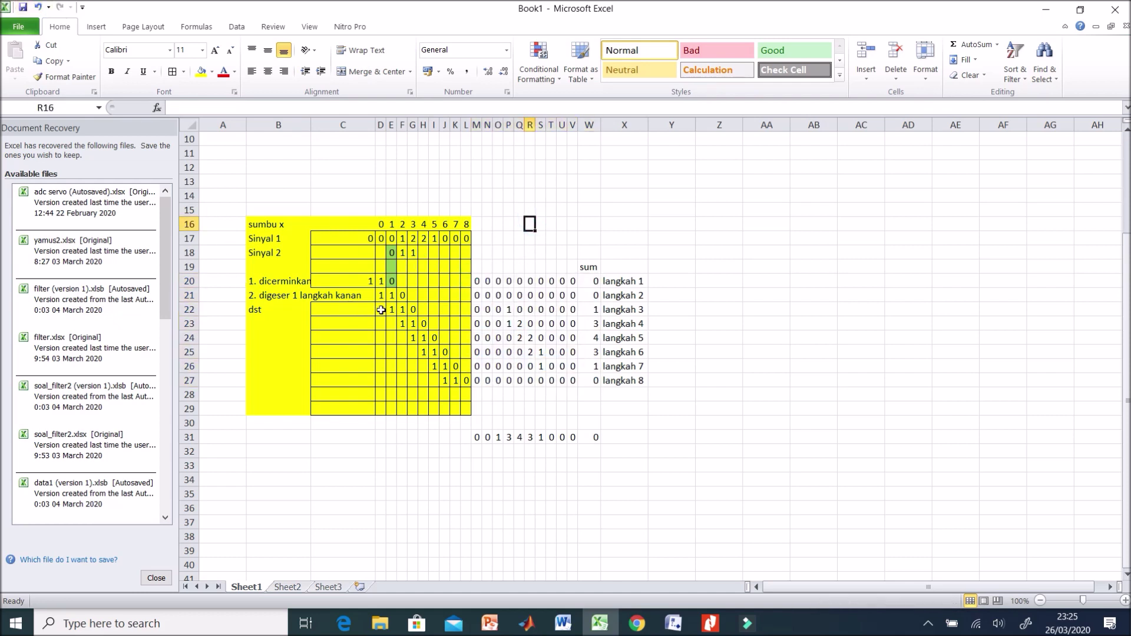
left_click(367, 240)
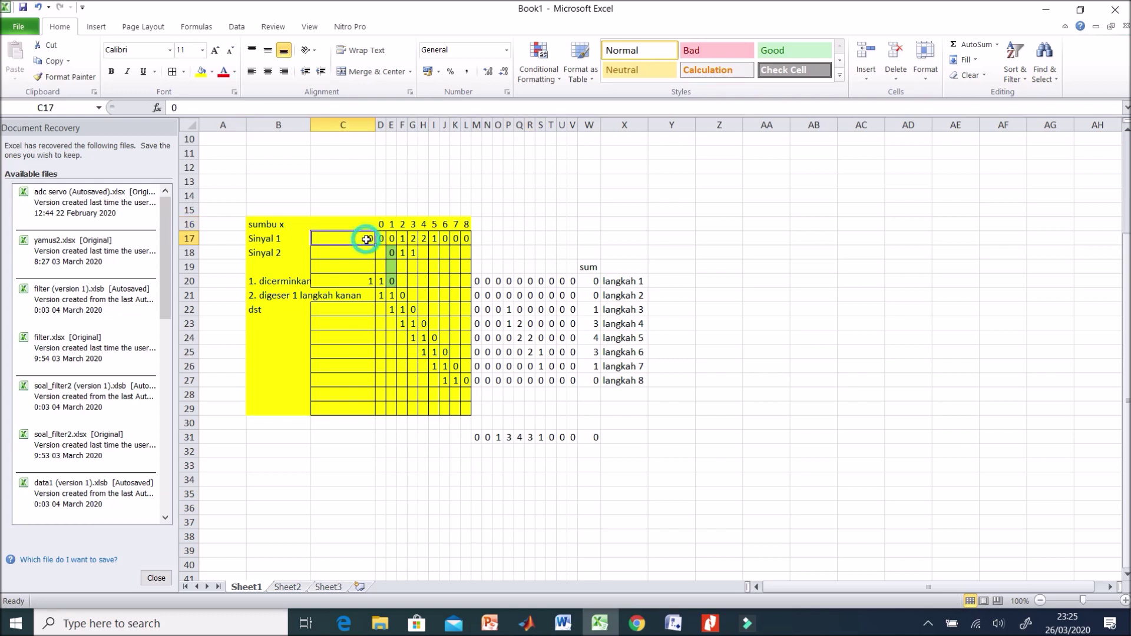
left_click(366, 282)
left_click(362, 242)
left_click(368, 280)
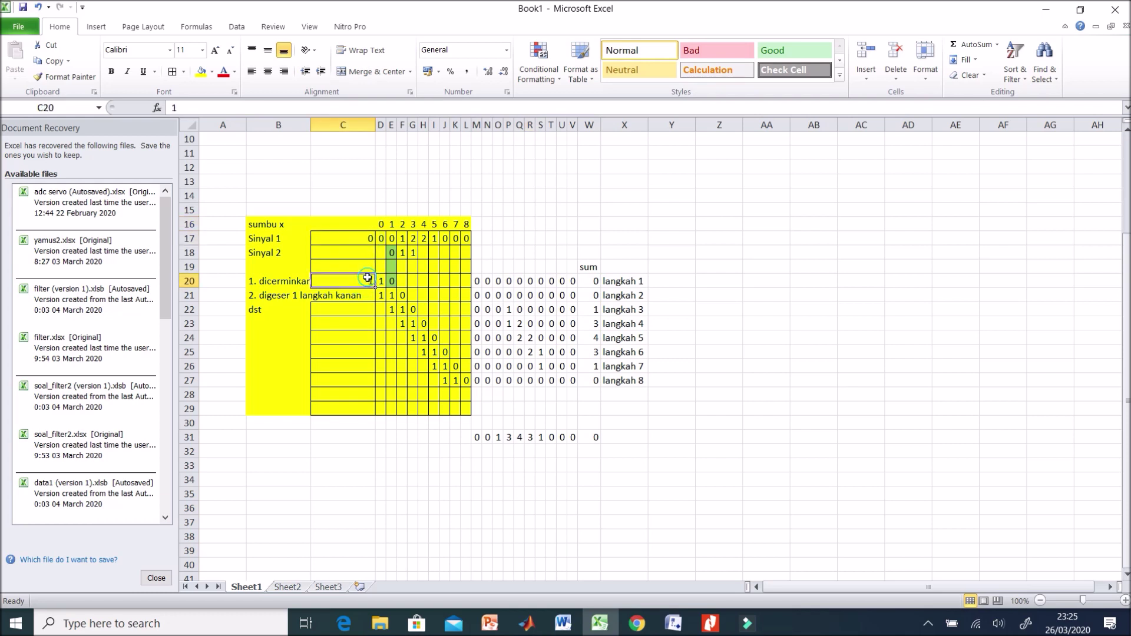
left_click(380, 238)
left_click(380, 281)
left_click(391, 239)
left_click(393, 283)
left_click(402, 239)
left_click(403, 281)
left_click(413, 239)
left_click(413, 281)
left_click(423, 238)
left_click(424, 281)
Step: Check the langkah 1 products in M20:V20 and the sum formulas in W20 and W22
left_click_drag(476, 282, 573, 283)
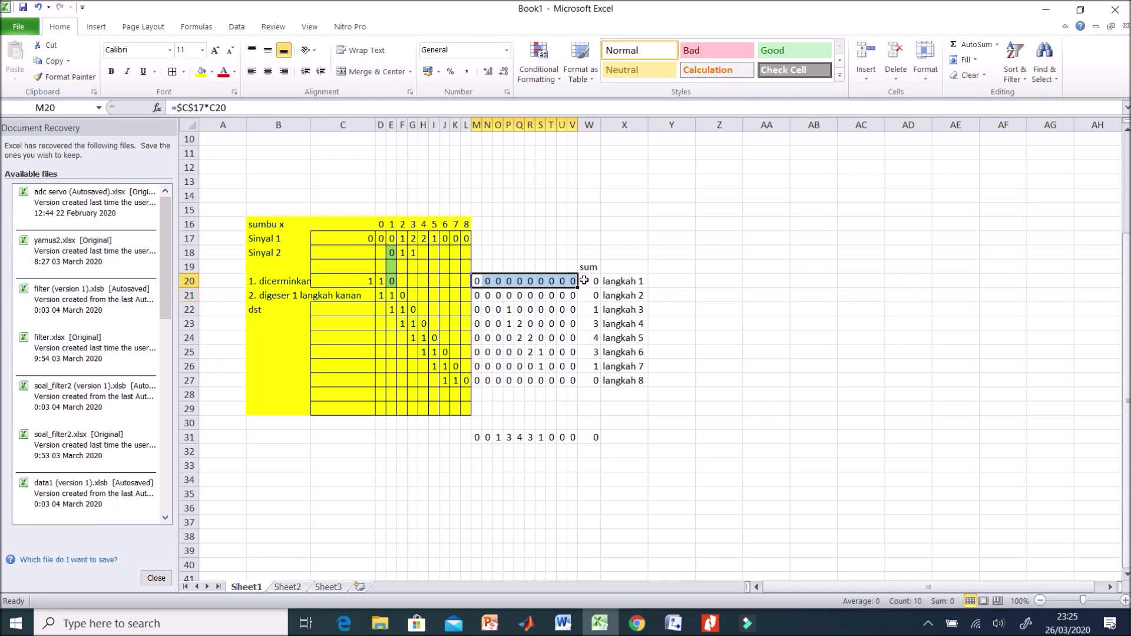
left_click(588, 284)
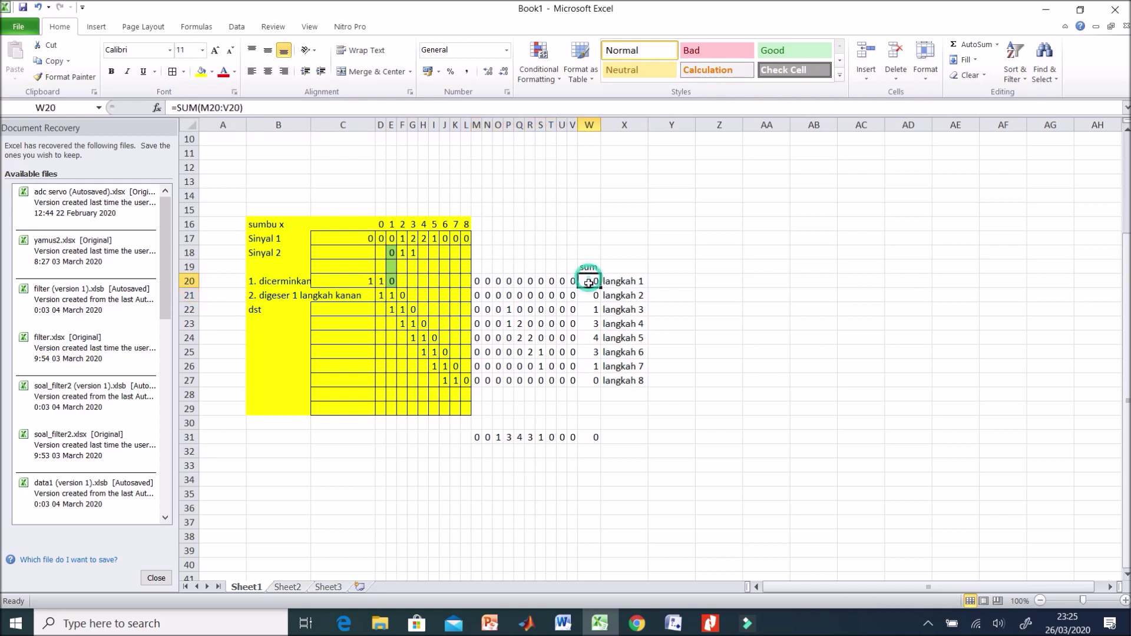
left_click(588, 309)
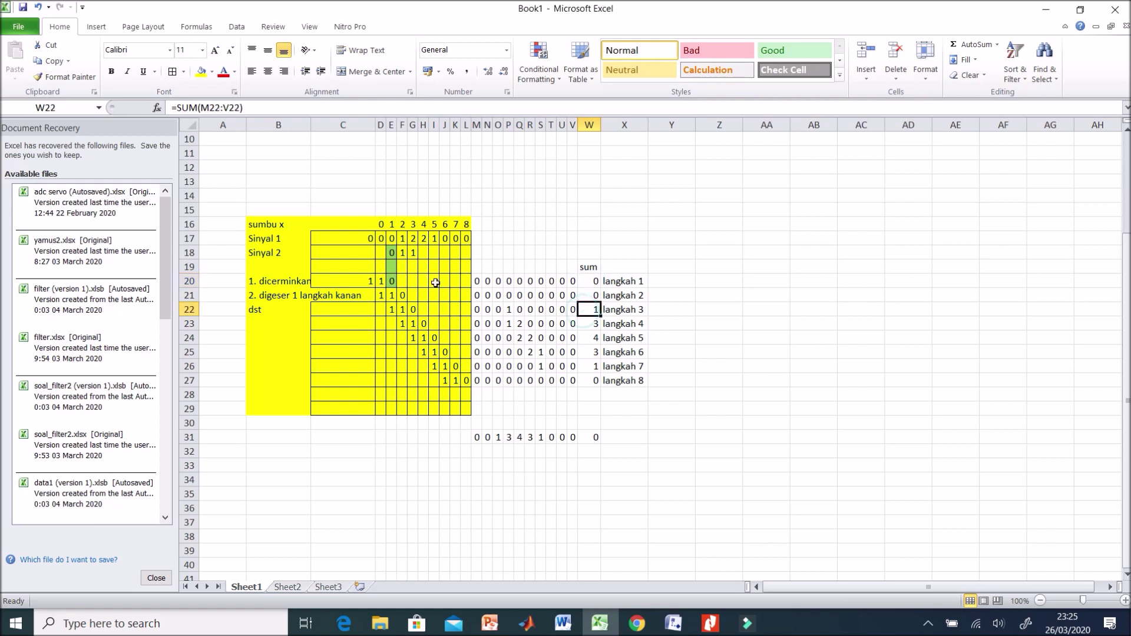
Step: Pair each Sinyal 1 value in C17:H17 with its langkah 1 cell in C20:H20 to trace the products
left_click(371, 238)
left_click(371, 281)
left_click(380, 237)
left_click(381, 280)
left_click(392, 238)
left_click(391, 281)
left_click(405, 238)
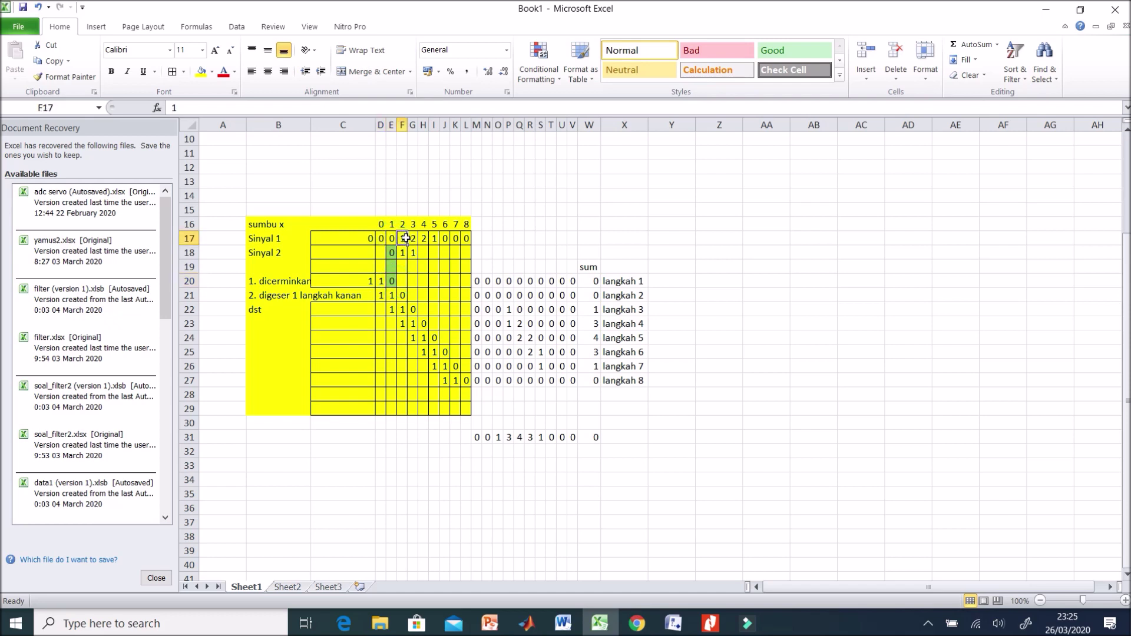
left_click(403, 281)
left_click(414, 238)
left_click(413, 281)
left_click(423, 239)
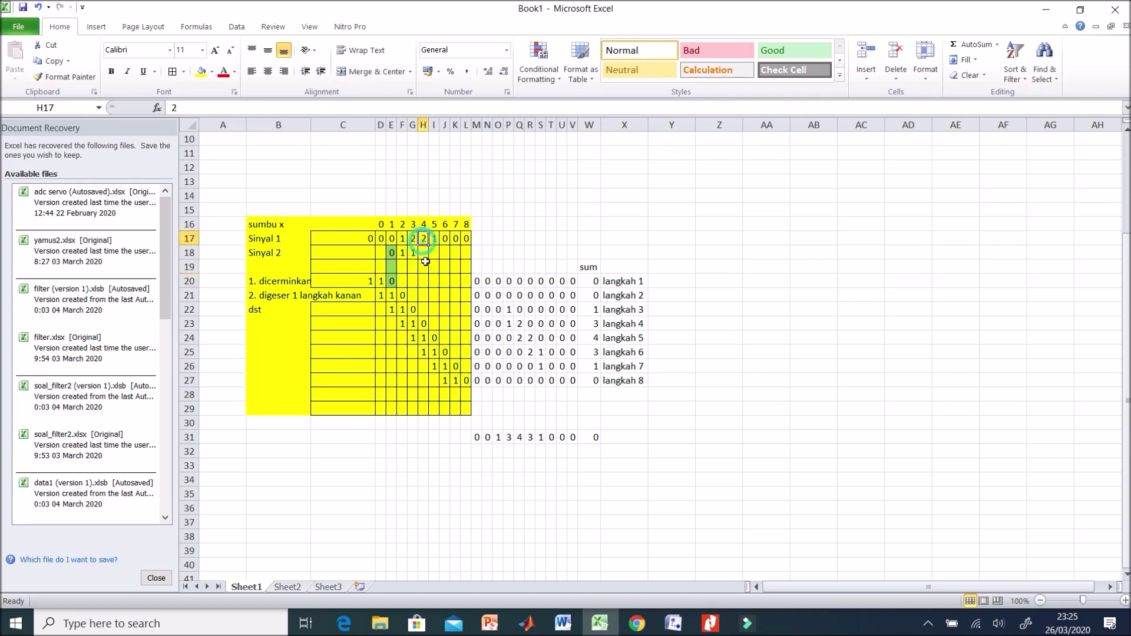
left_click(424, 281)
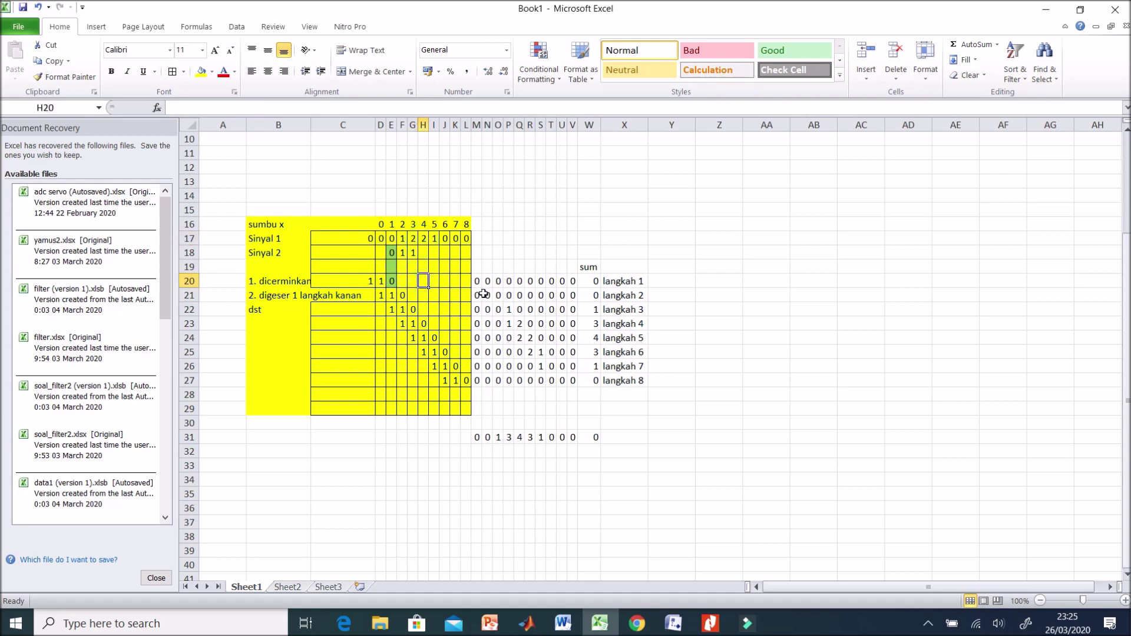
left_click(550, 309)
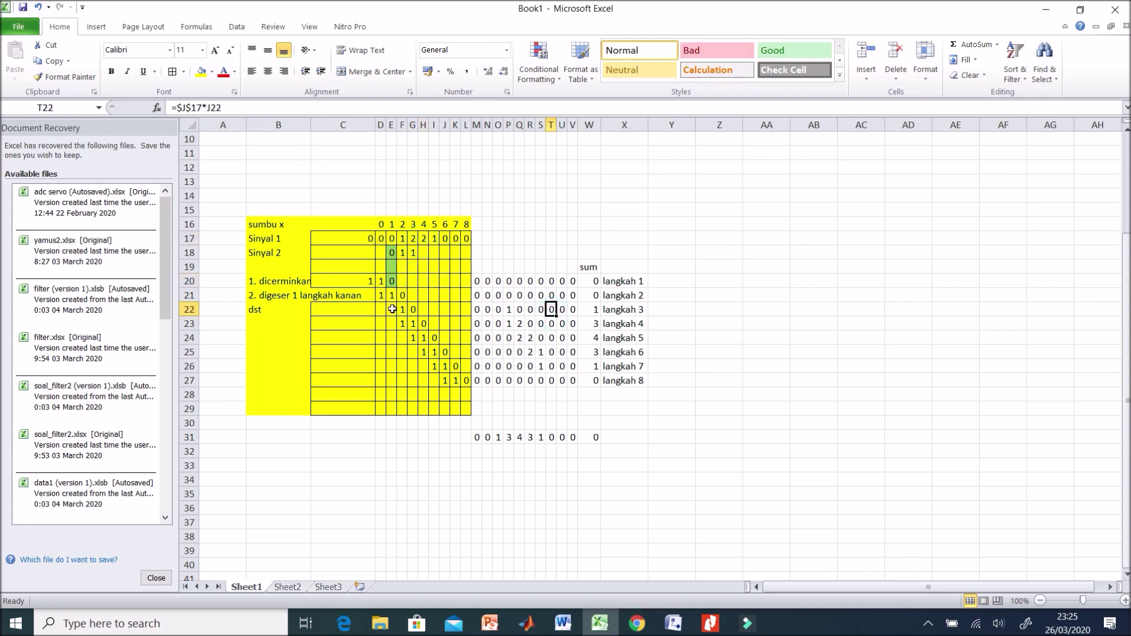
Step: Pair each Sinyal 1 value in D17:G17 with its cell in the once-shifted row D21:G21 for langkah 2
left_click_drag(383, 295, 501, 327)
left_click(518, 367)
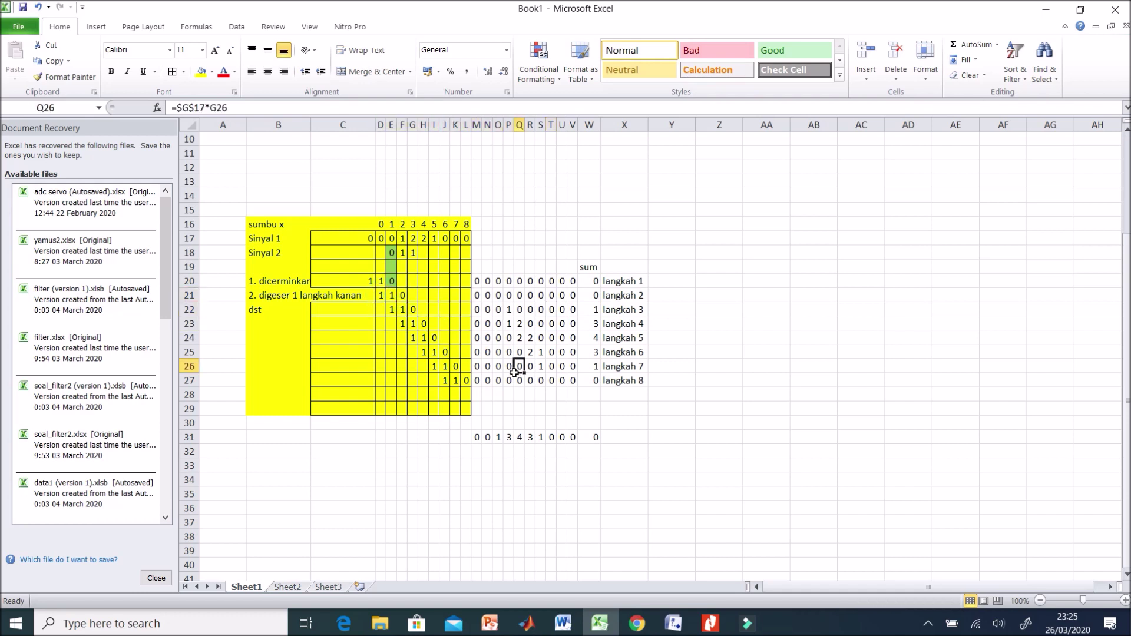
left_click(377, 238)
left_click(380, 295)
left_click(389, 239)
left_click(391, 295)
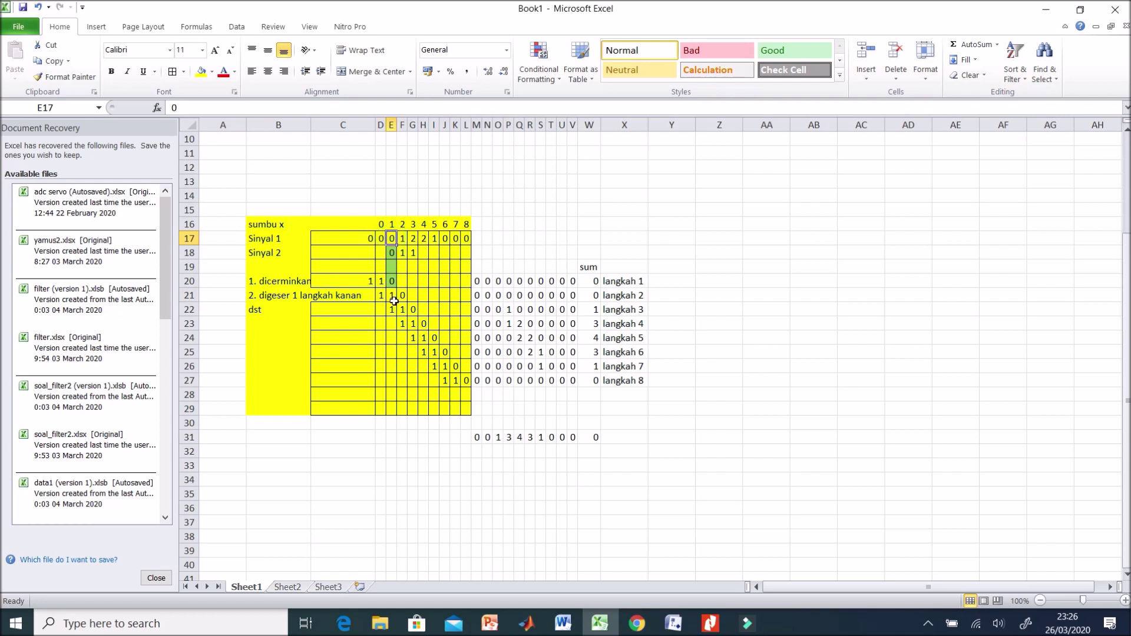
left_click(400, 240)
left_click(403, 295)
left_click(413, 239)
left_click(413, 294)
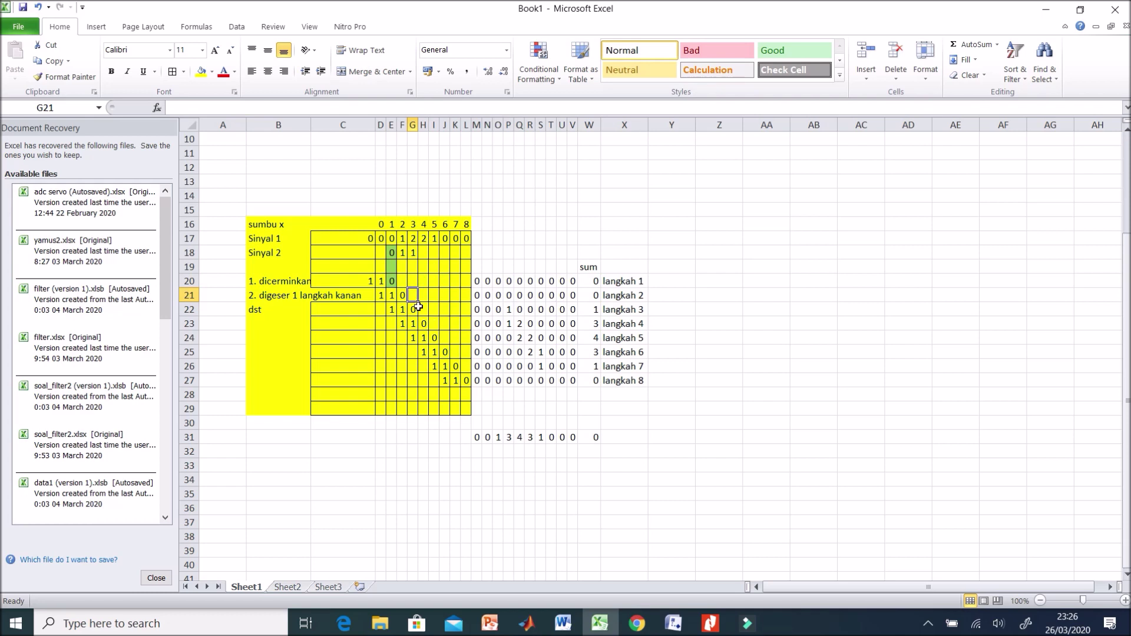
Step: Pair Sinyal 1 cells E17:G17 with E22:G22 and check the langkah 3 products in M22:V22 against their sum in W22
left_click(395, 308)
left_click(393, 239)
left_click(393, 309)
left_click(403, 239)
left_click(405, 309)
left_click(413, 239)
left_click(416, 308)
left_click_drag(474, 312, 575, 315)
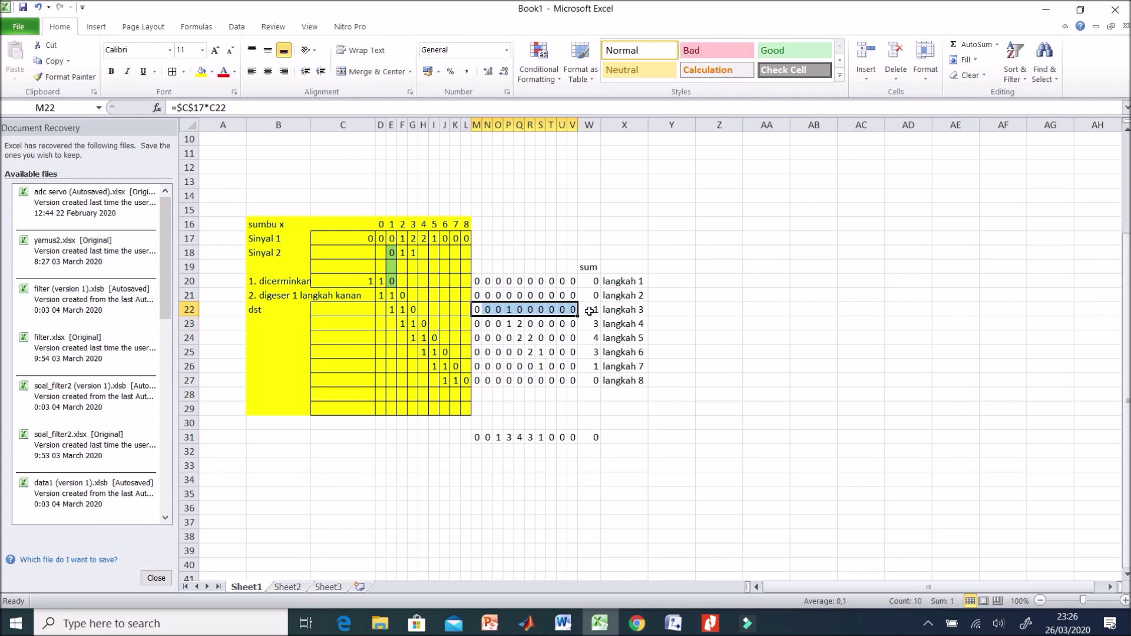
left_click(589, 310)
left_click(607, 353)
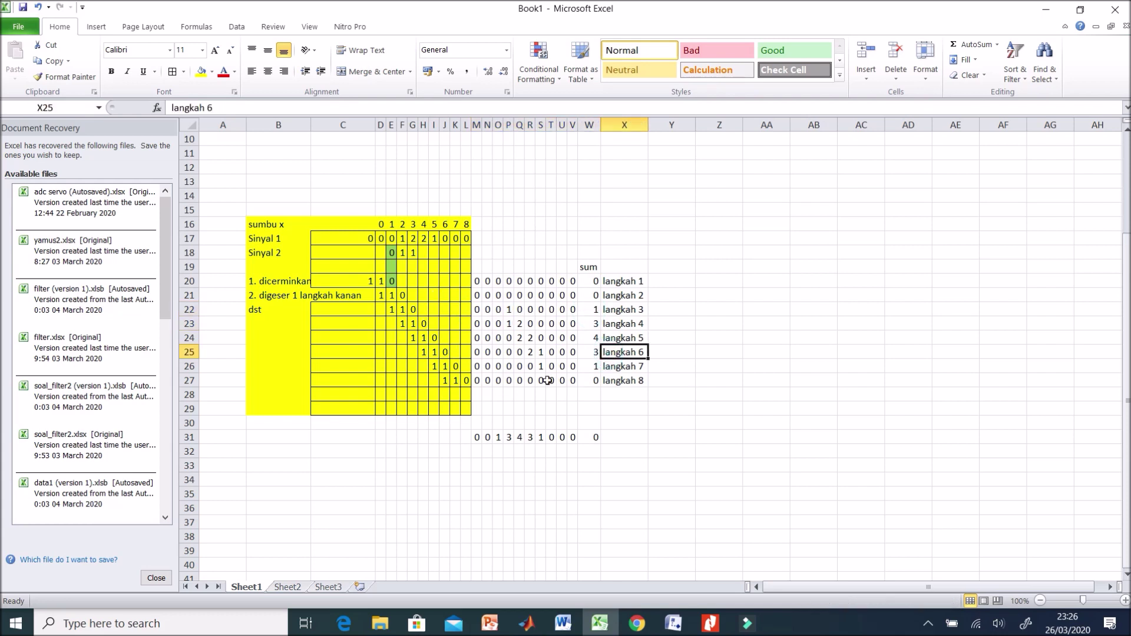
Step: Compare the end of Sinyal 1 with the last shifted row up to L27 and check the langkah 8 products in M27:V27
left_click(436, 239)
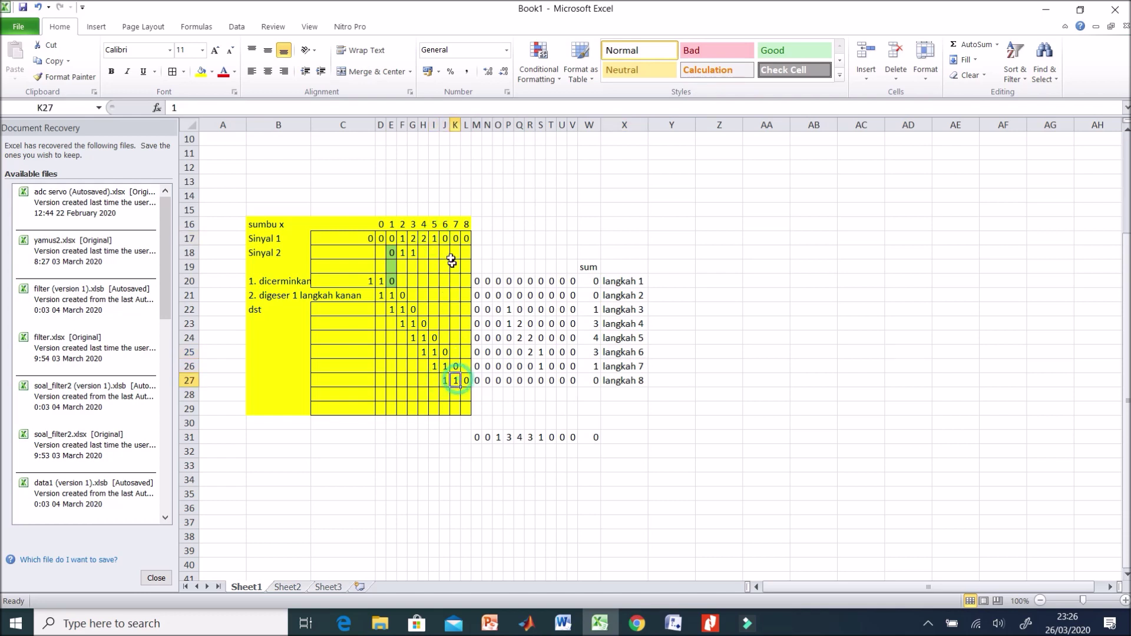
left_click(465, 380)
left_click(465, 238)
left_click(476, 381)
left_click_drag(477, 381, 574, 381)
left_click(620, 383)
left_click(639, 453)
Step: Compare the sum column W20:W27 with the convolution result in row 31 and fill M31:W31 with yellow
left_click(592, 283)
left_click_drag(592, 285, 592, 381)
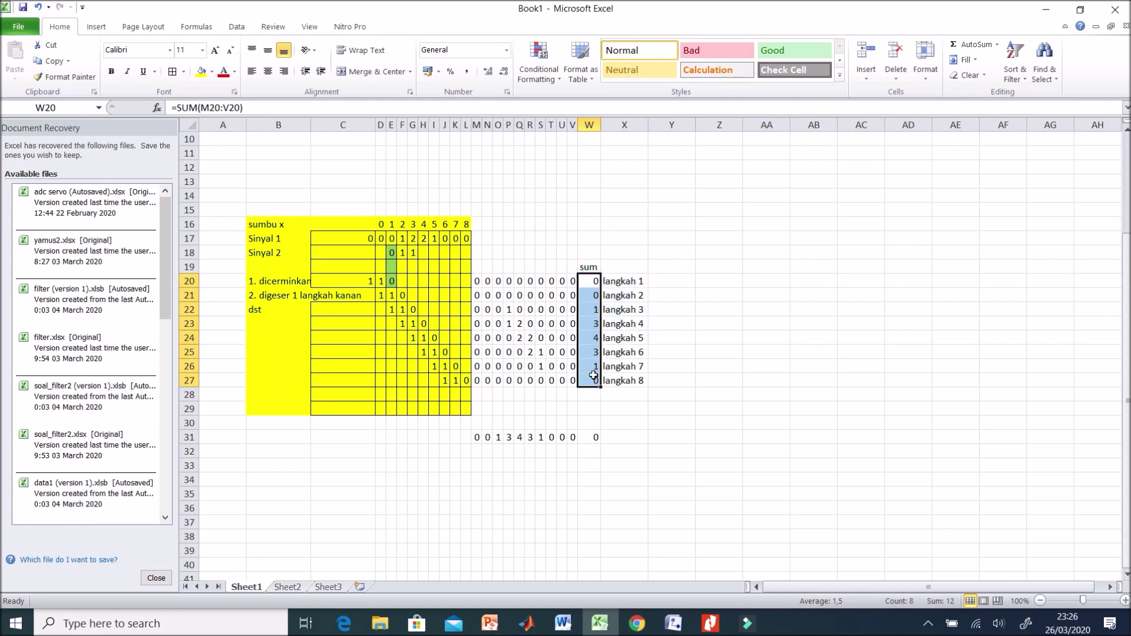
left_click_drag(477, 435, 589, 439)
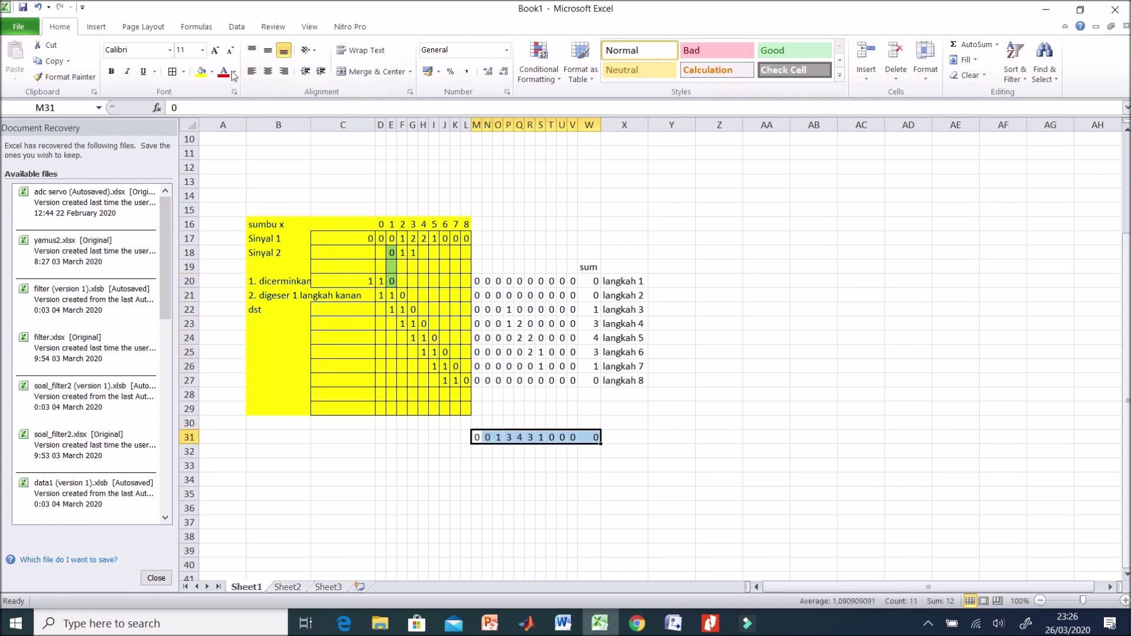
left_click(201, 72)
left_click(697, 479)
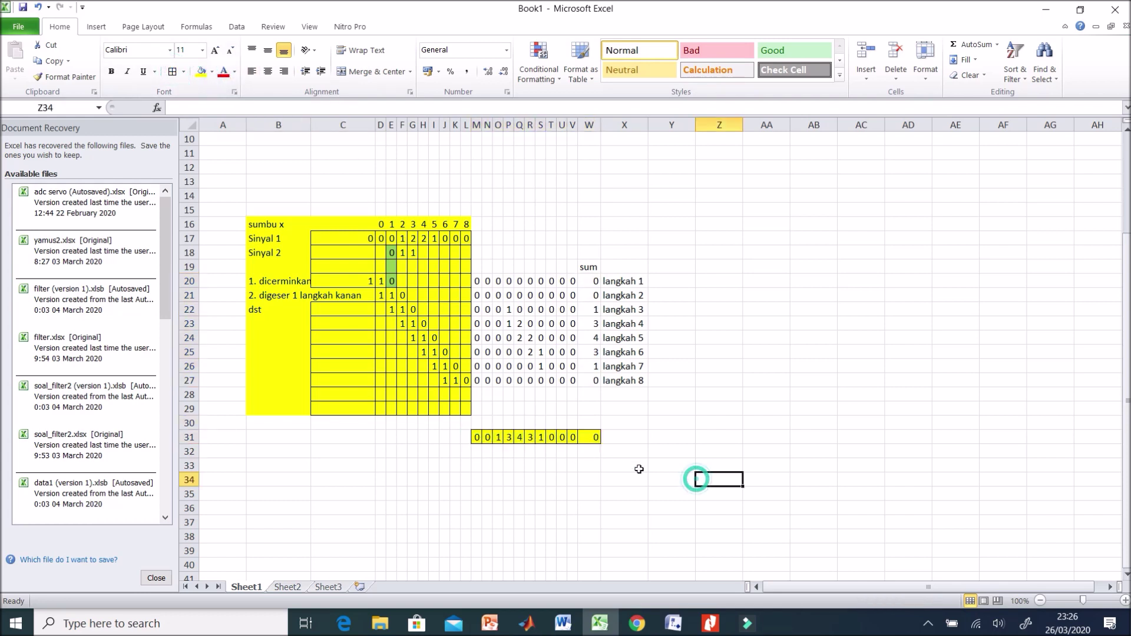
Step: Plot M31:W31 as a 2-D clustered column chart placed over columns Z to AG, and delete the chart
left_click_drag(478, 437, 585, 437)
left_click(97, 29)
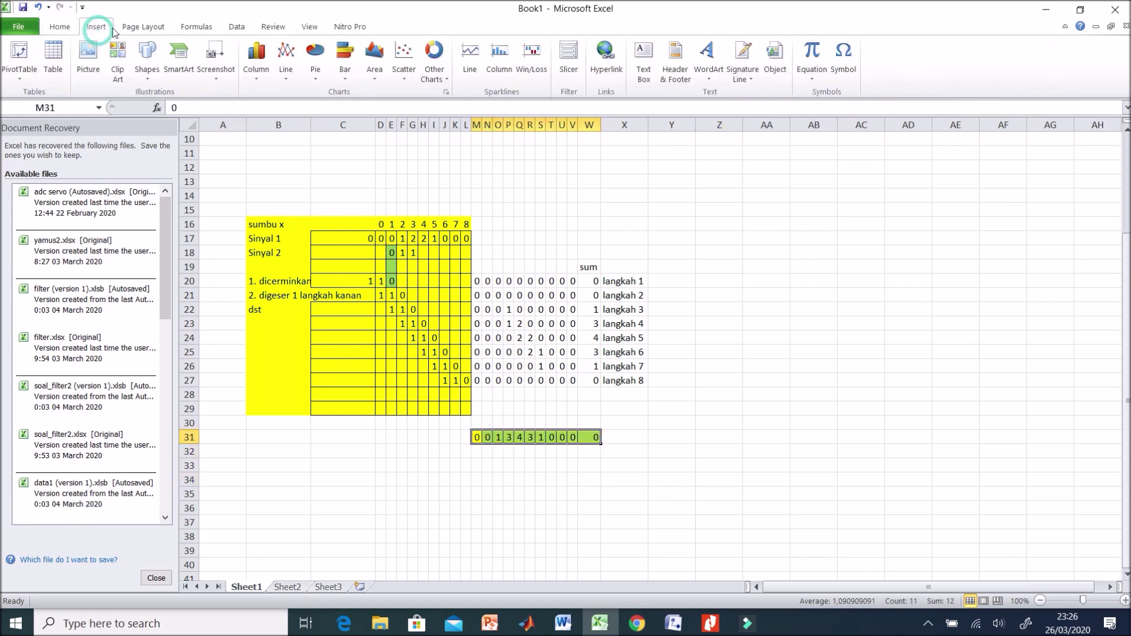
left_click(256, 59)
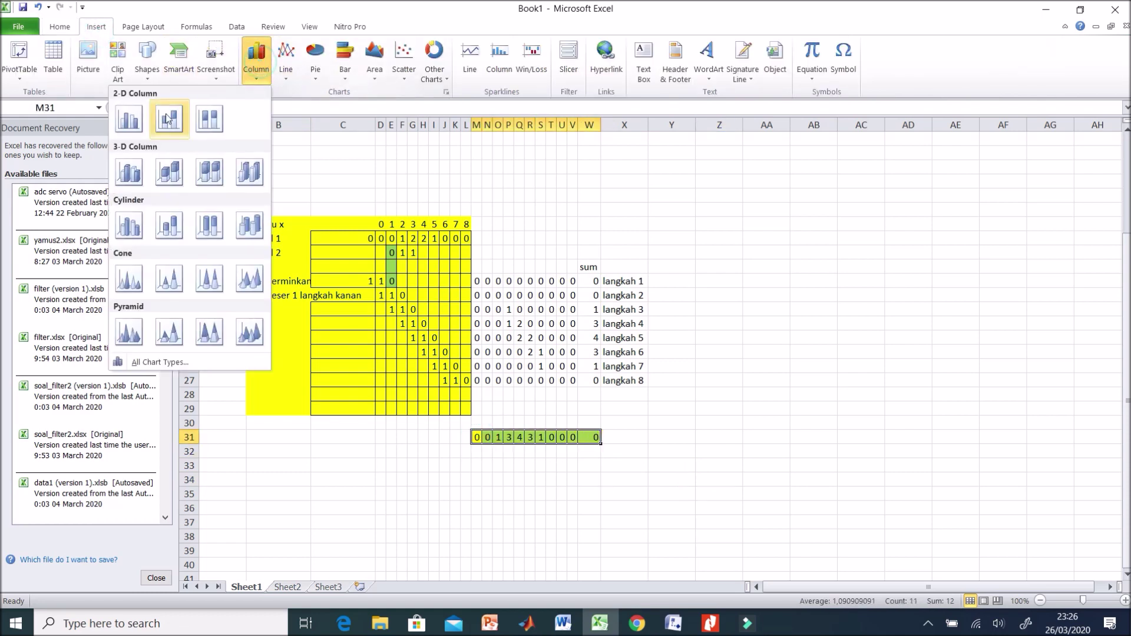
left_click(128, 119)
left_click_drag(688, 258, 913, 243)
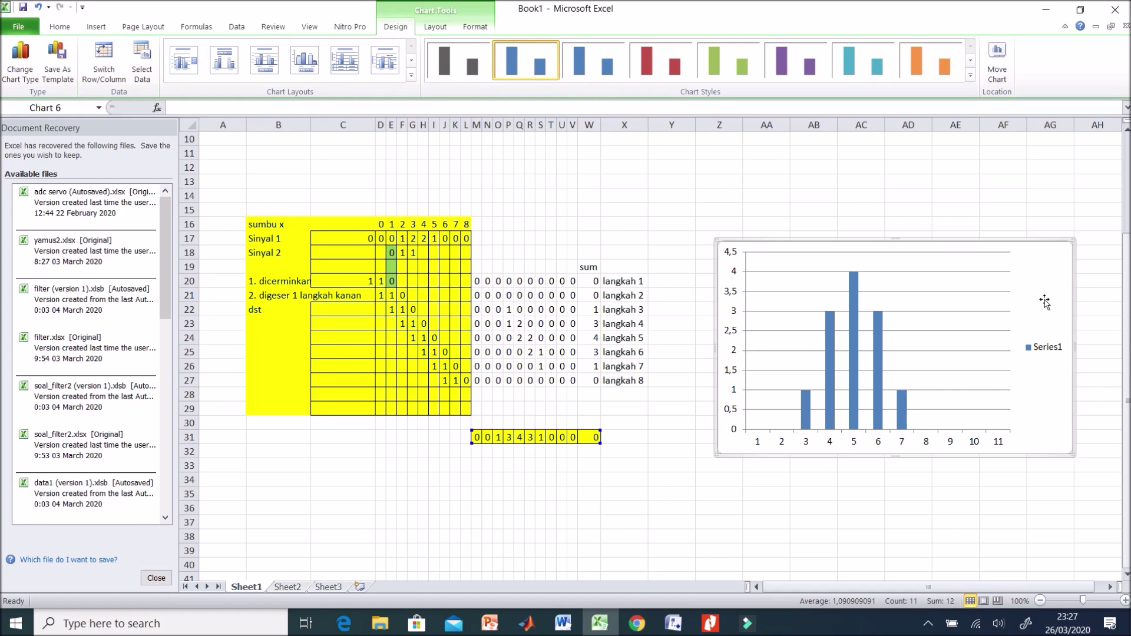
key("Delete")
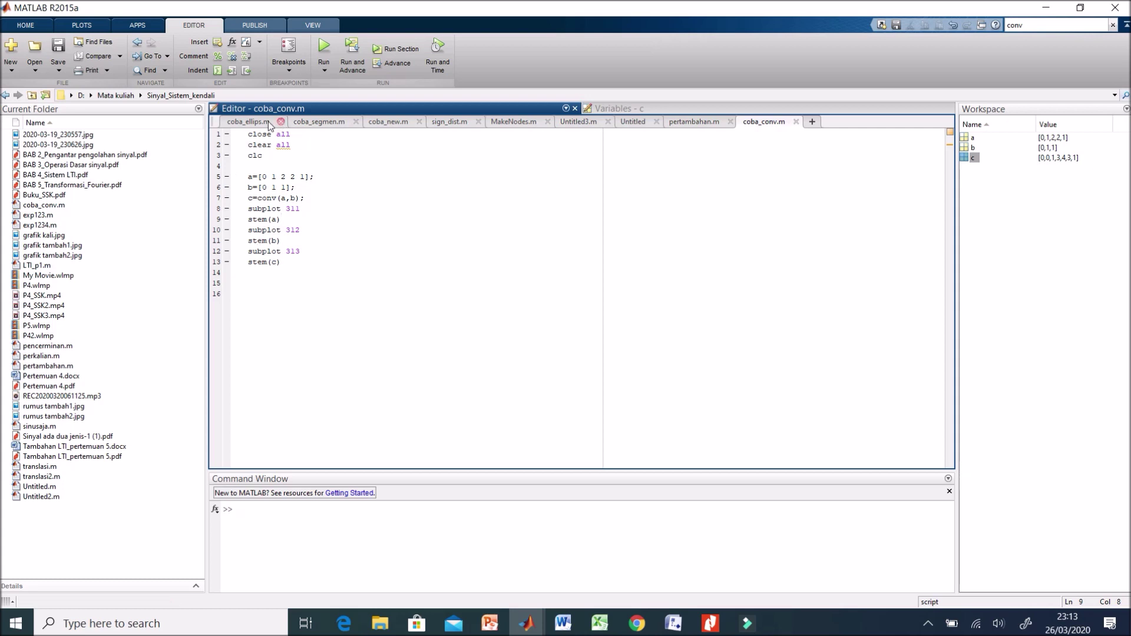
Step: Review the definitions of vectors a and b and the conv(a,b) line in the MATLAB script coba_conv.m
left_click_drag(249, 176, 317, 177)
left_click(326, 195)
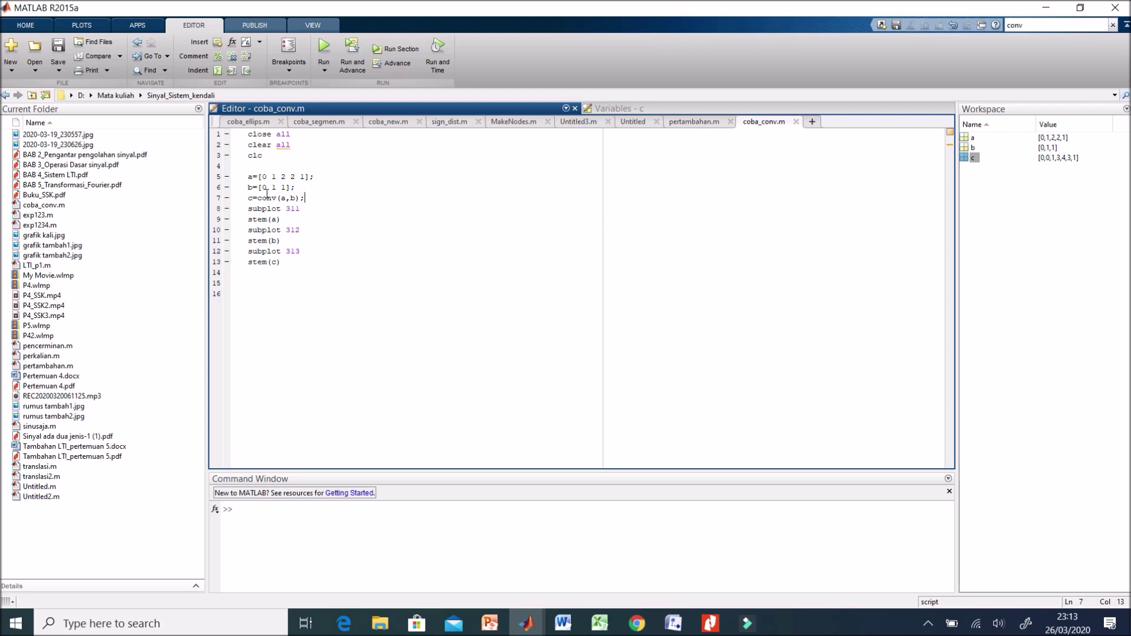
left_click_drag(248, 188, 298, 184)
left_click(339, 207)
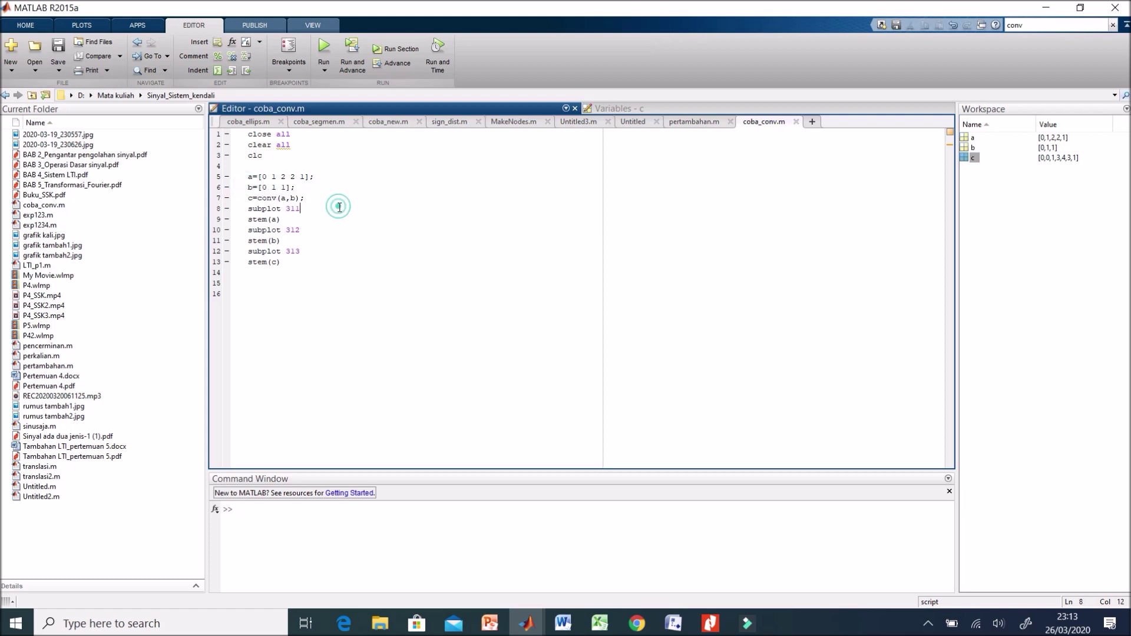
triple_click(270, 198)
left_click(316, 225)
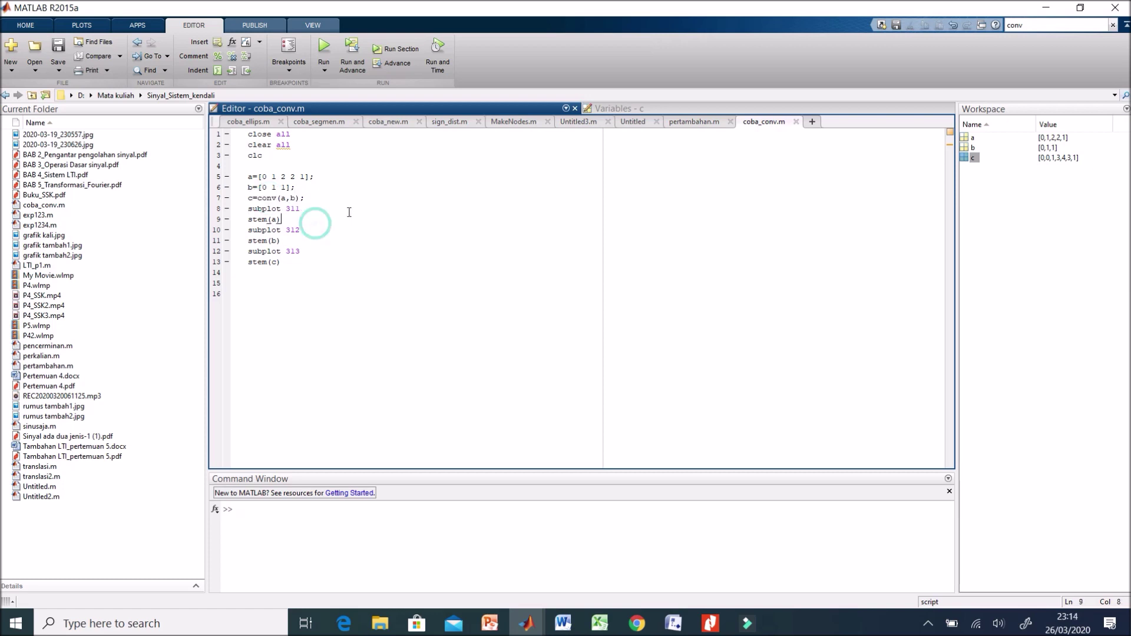